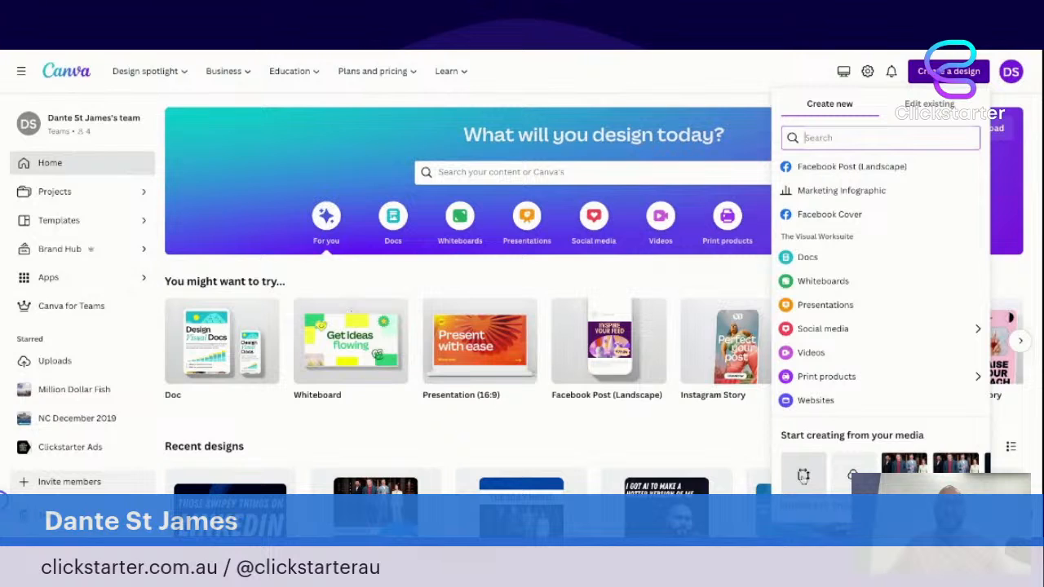
Step: Create a new custom-size design 800 px wide and 1000 px high
left_click(803, 475)
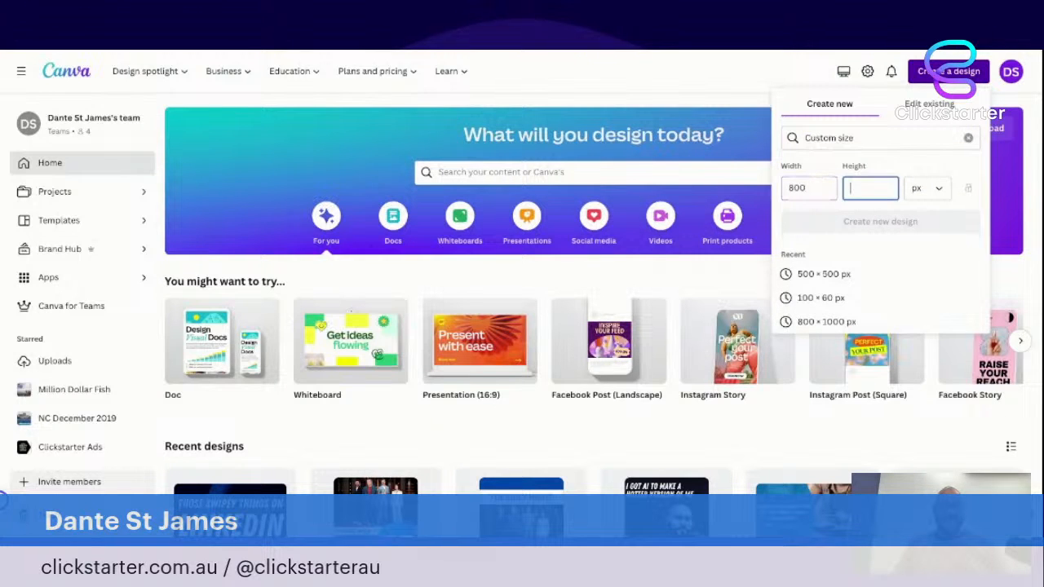
type("1000")
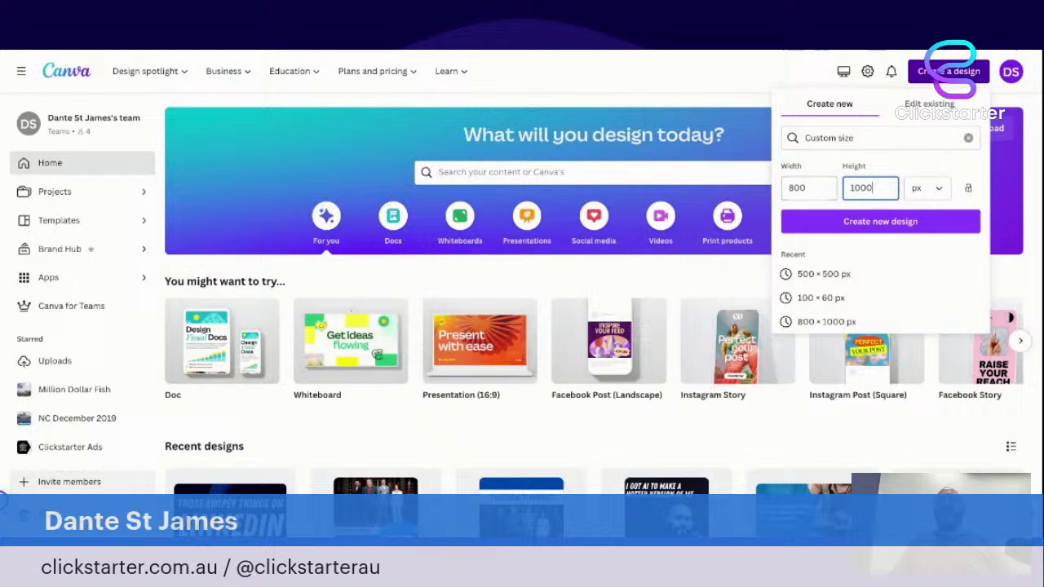
left_click(843, 221)
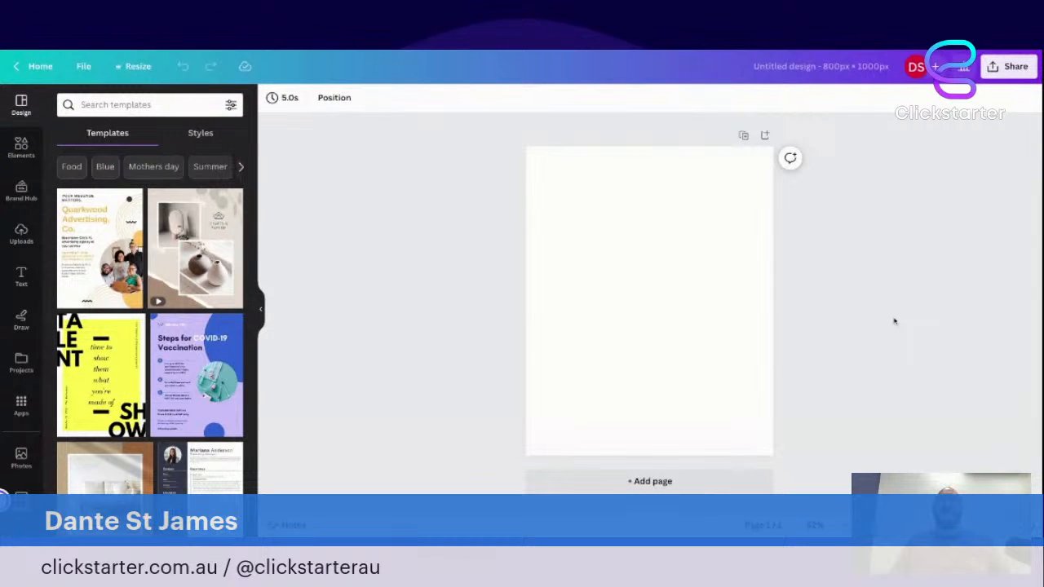
Step: Set the blank page's background to the yellow from the Center of Life palette
left_click(536, 253)
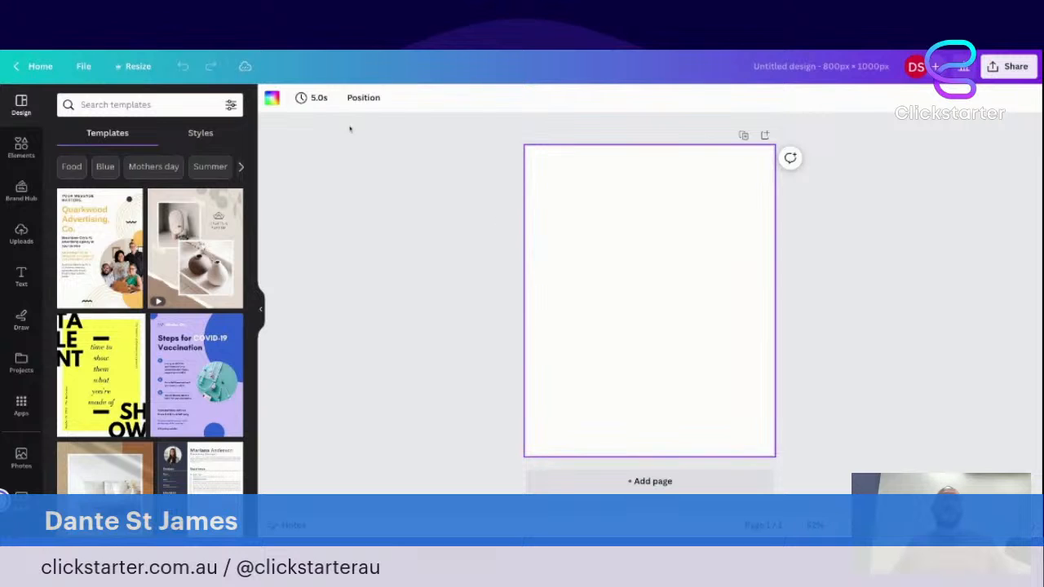
left_click(273, 98)
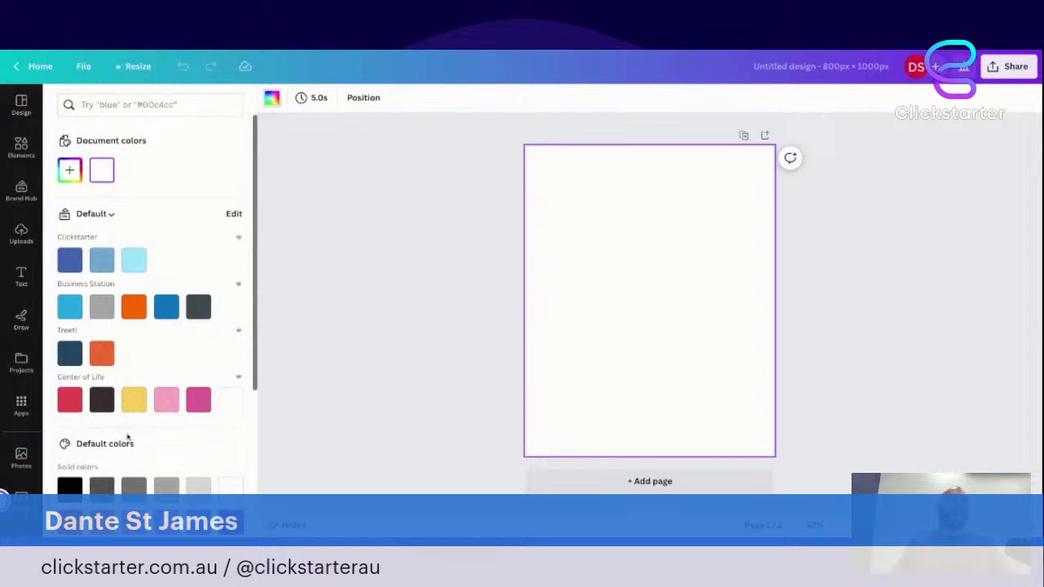
left_click(134, 401)
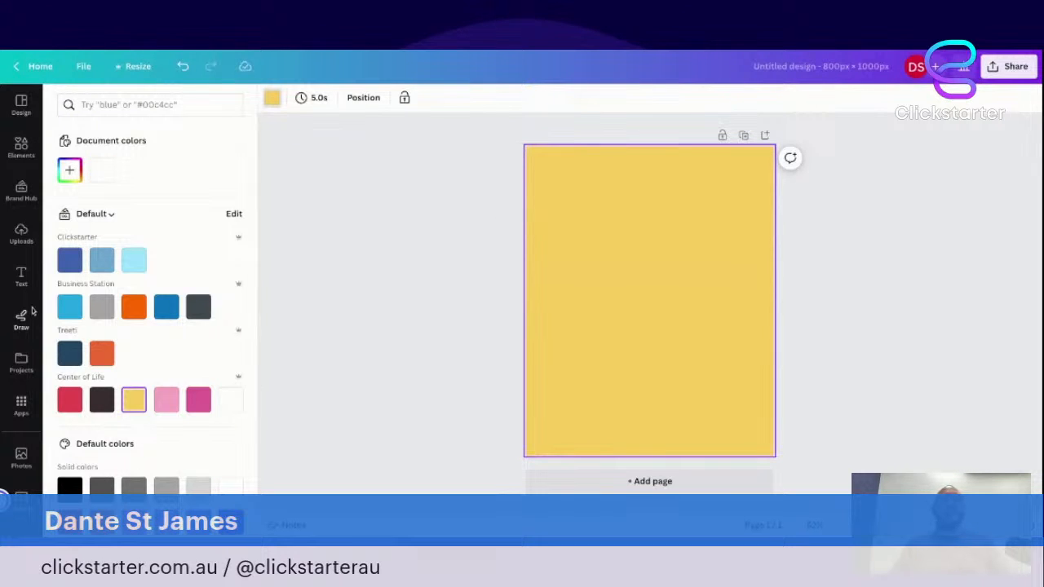
Step: Add a heading to the page reading "HOW TO BE A BETTER PERSON"
left_click(21, 276)
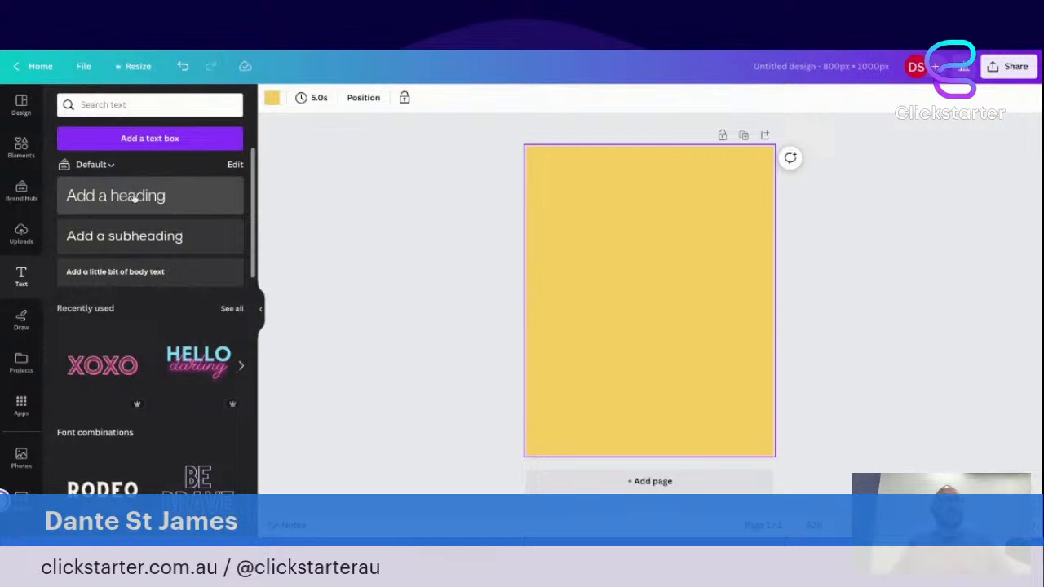
left_click(134, 199)
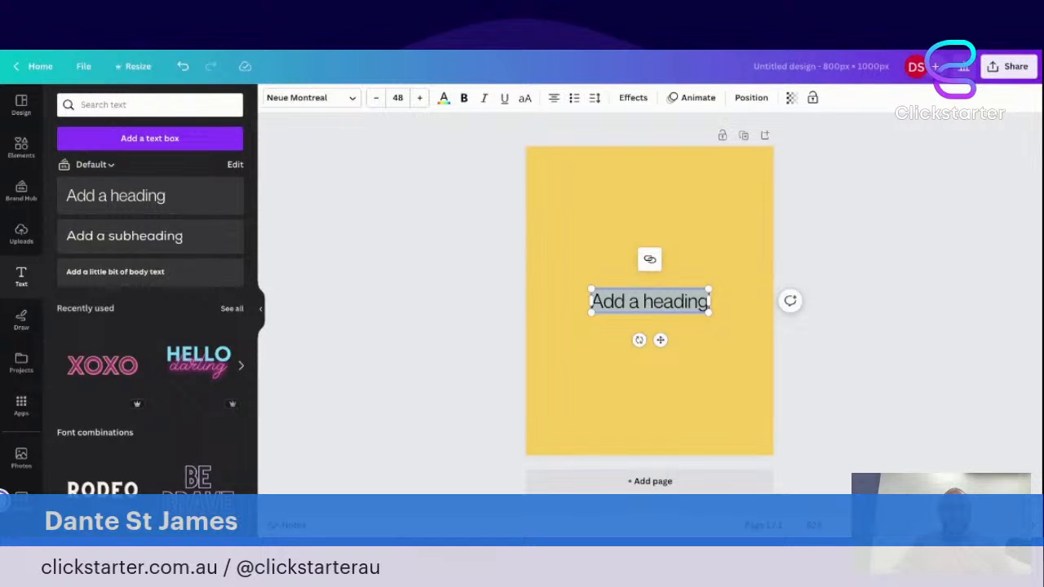
type("HOW TO")
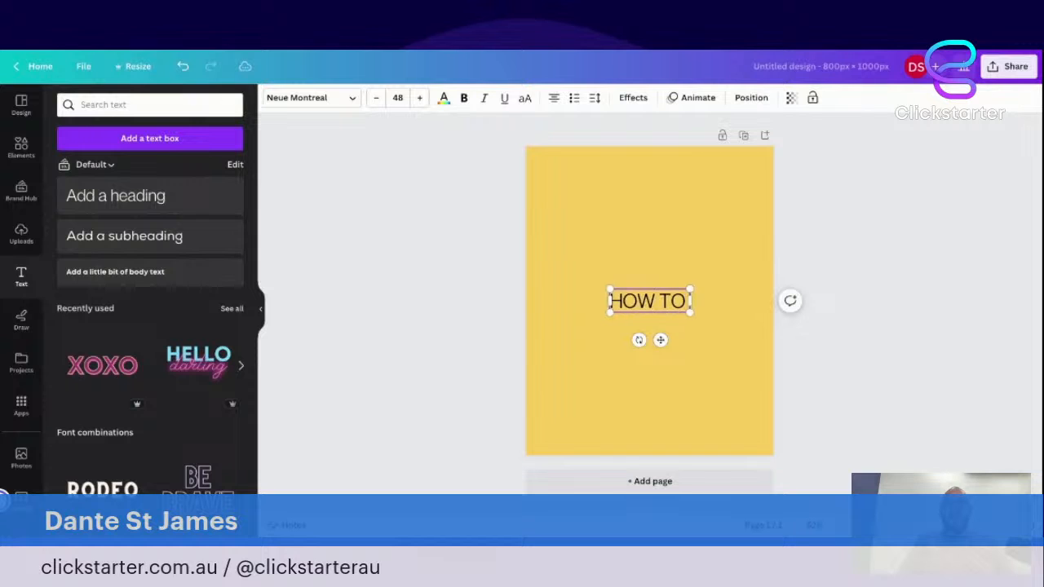
type(" BE A BETTER PE")
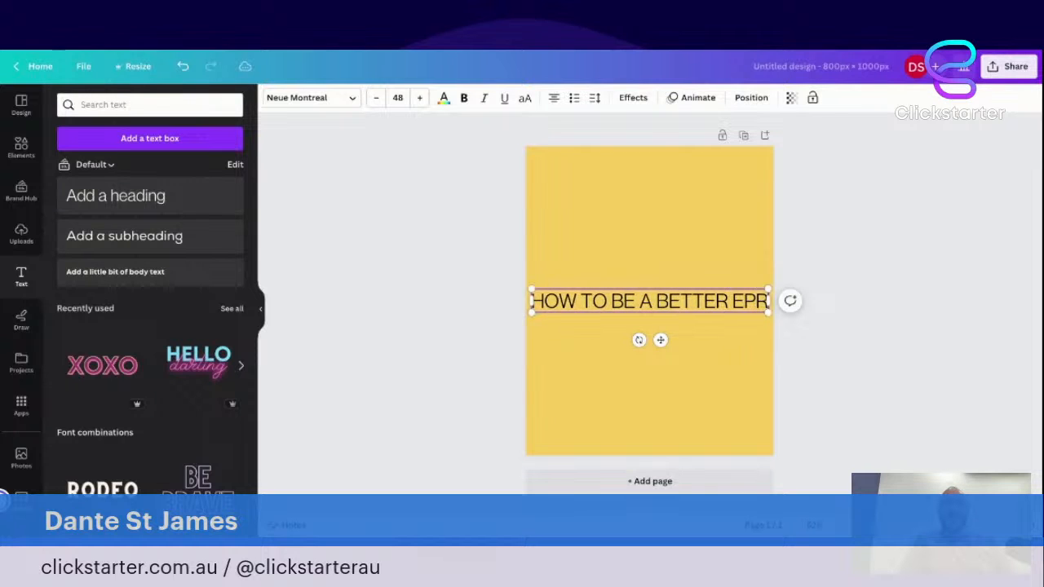
type("RSONS")
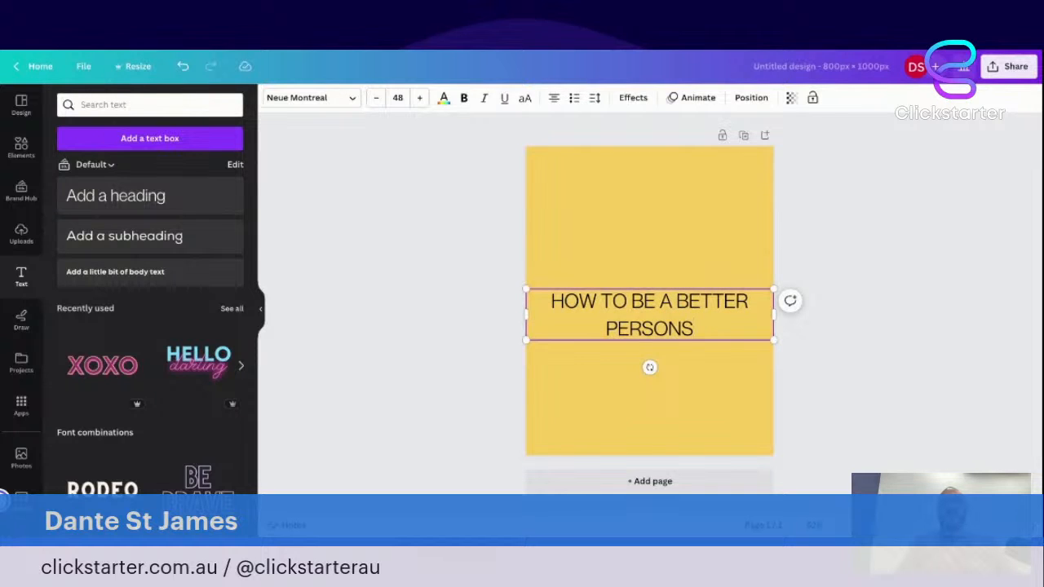
key("BackSpace")
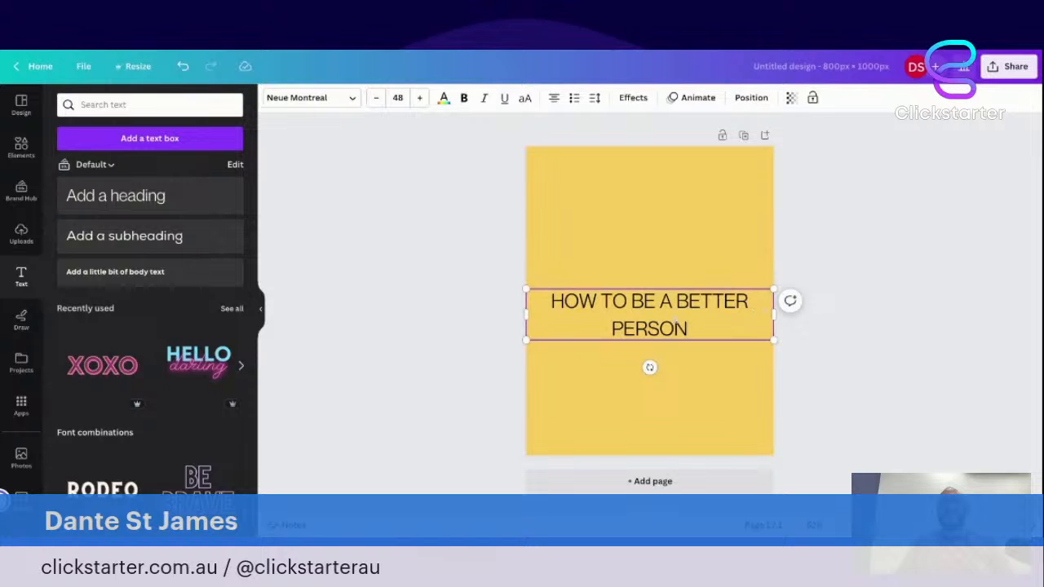
Step: Make the whole heading bold and set its line spacing to 1
key("ctrl+a")
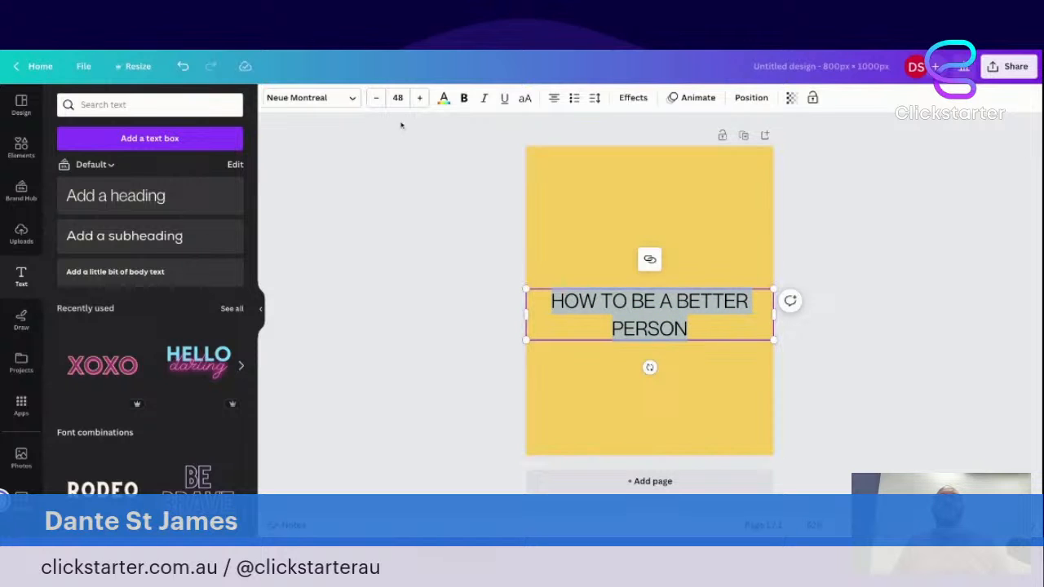
left_click(463, 97)
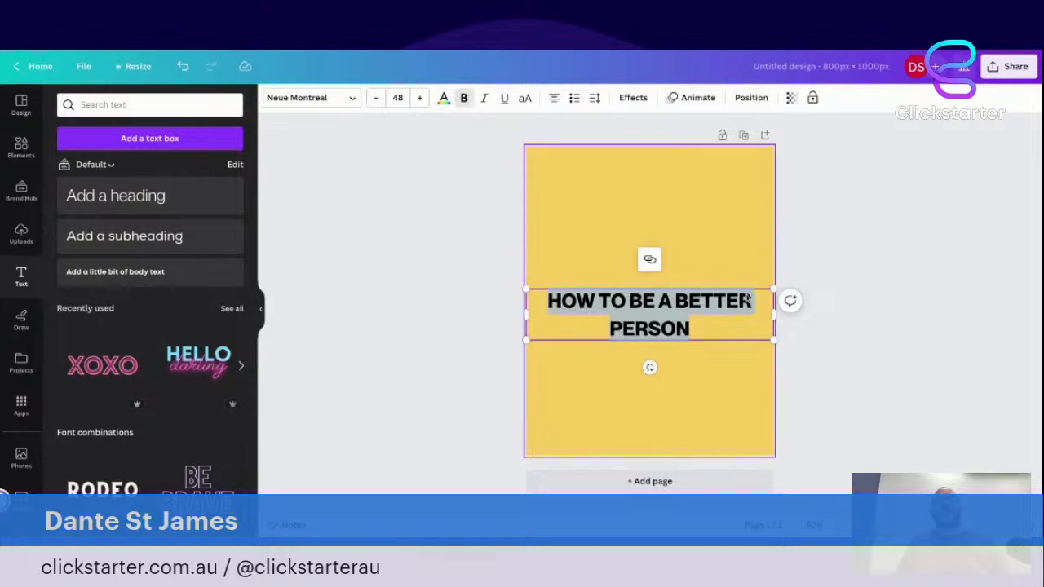
left_click(596, 98)
left_click(728, 165)
type("1")
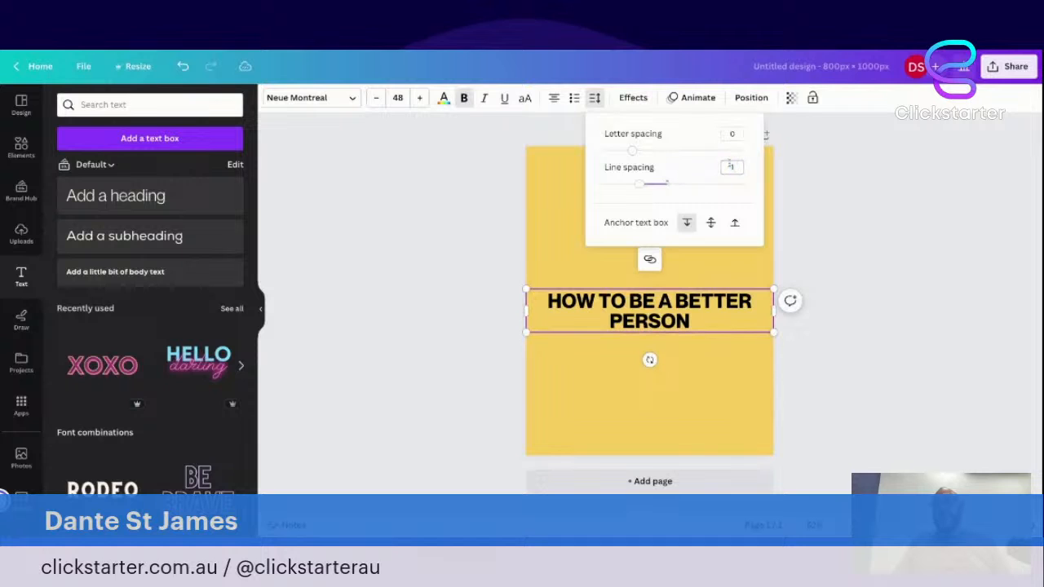
Step: Narrow the heading box so the text wraps onto four lines, and enlarge it to about size 110 in the page's upper part
left_click_drag(772, 311, 628, 331)
left_click_drag(628, 288, 653, 267)
left_click(860, 220)
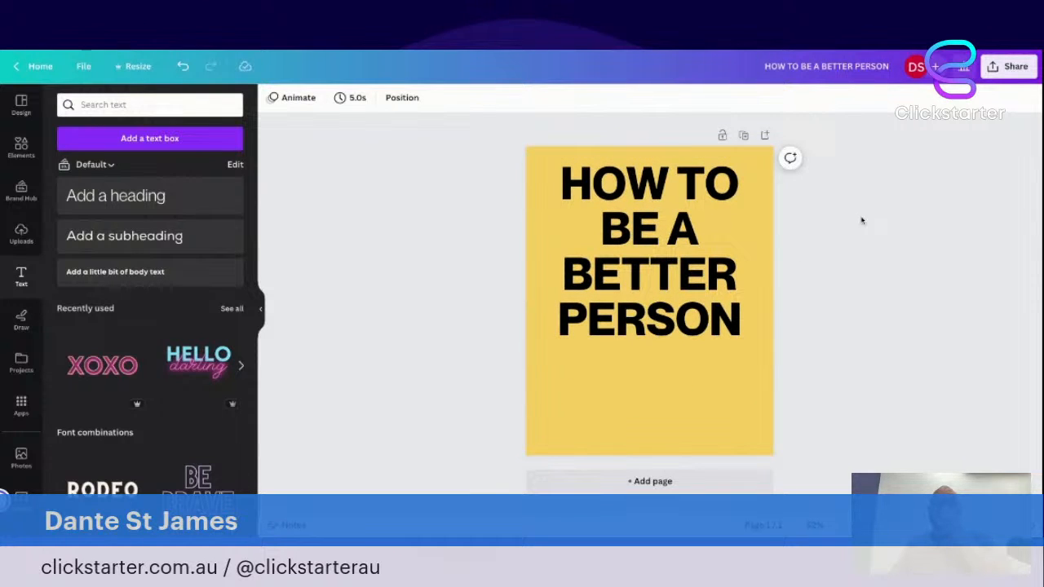
Step: Reduce the heading to about size 89.4, left-align it, and position it with an even margin from the page's upper left corner
left_click(659, 261)
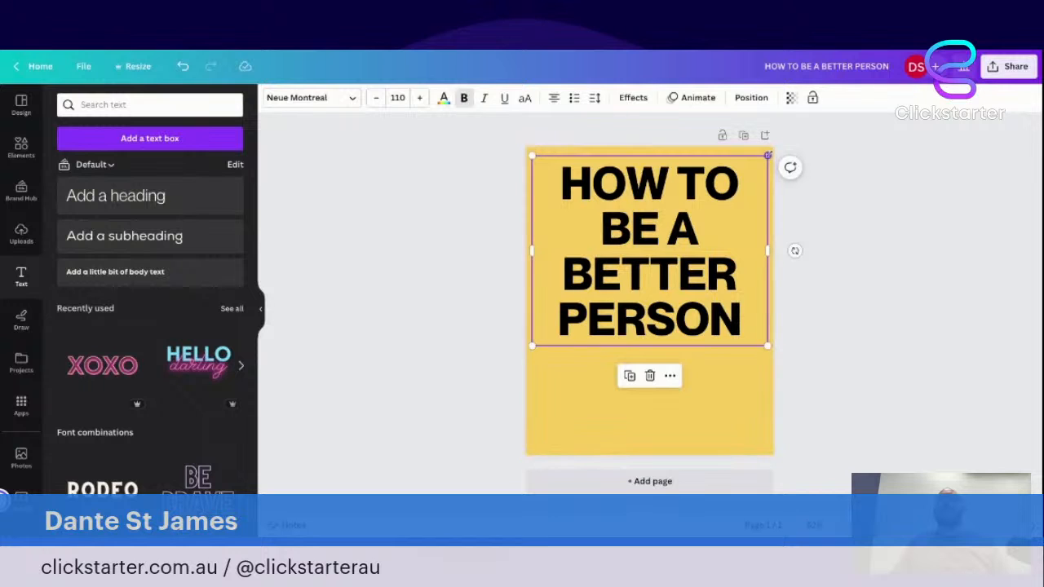
left_click_drag(768, 152, 725, 191)
left_click_drag(641, 329, 648, 297)
left_click(554, 105)
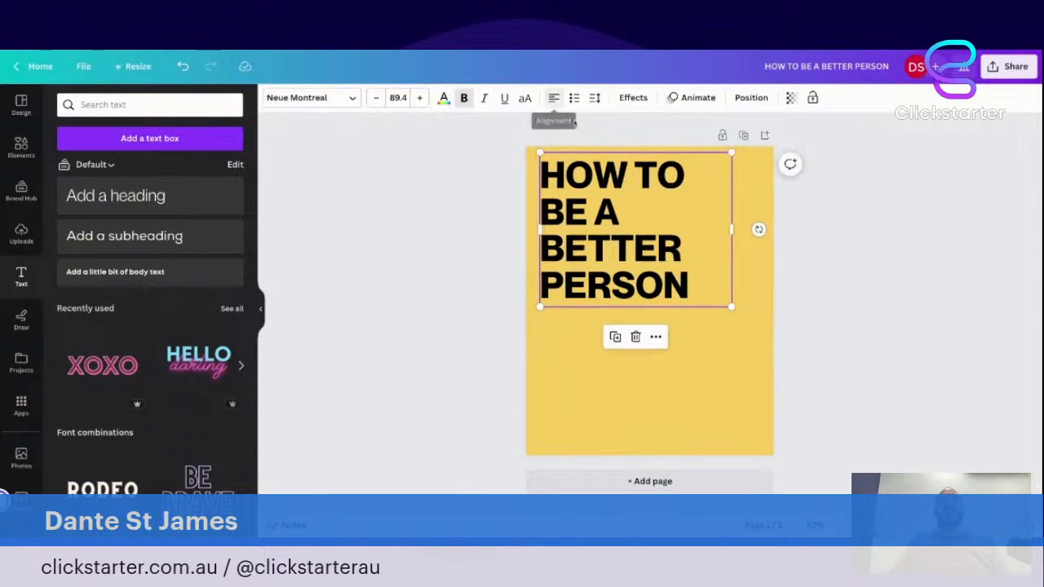
left_click_drag(598, 185, 610, 203)
left_click_drag(742, 247, 748, 247)
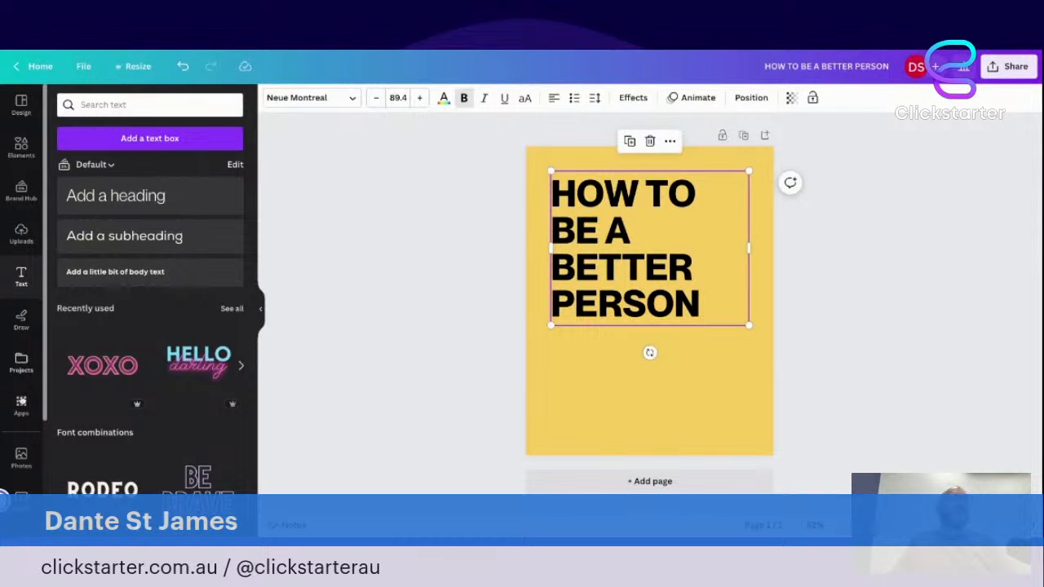
Step: Search the photos for "confused face" and place the shrugging woman with glasses on a blue background below the heading
left_click(21, 456)
left_click(122, 104)
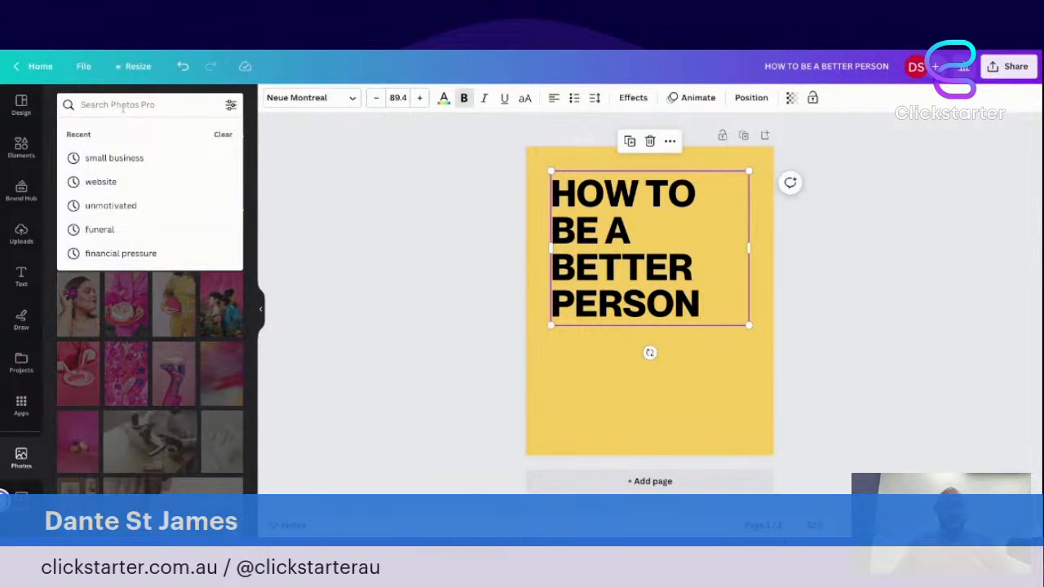
type("confused face")
key("Return")
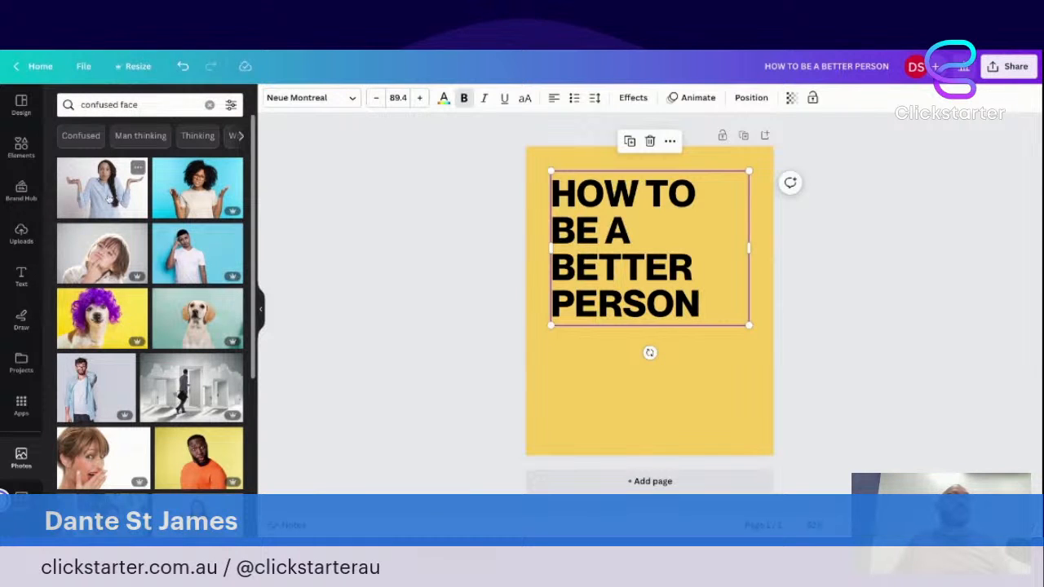
left_click(200, 197)
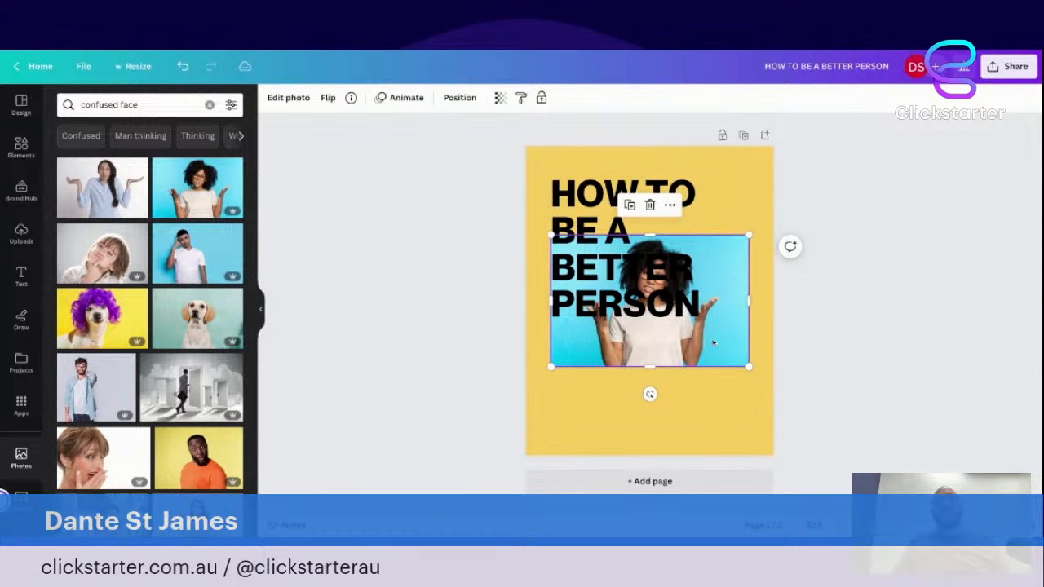
left_click_drag(714, 342, 731, 425)
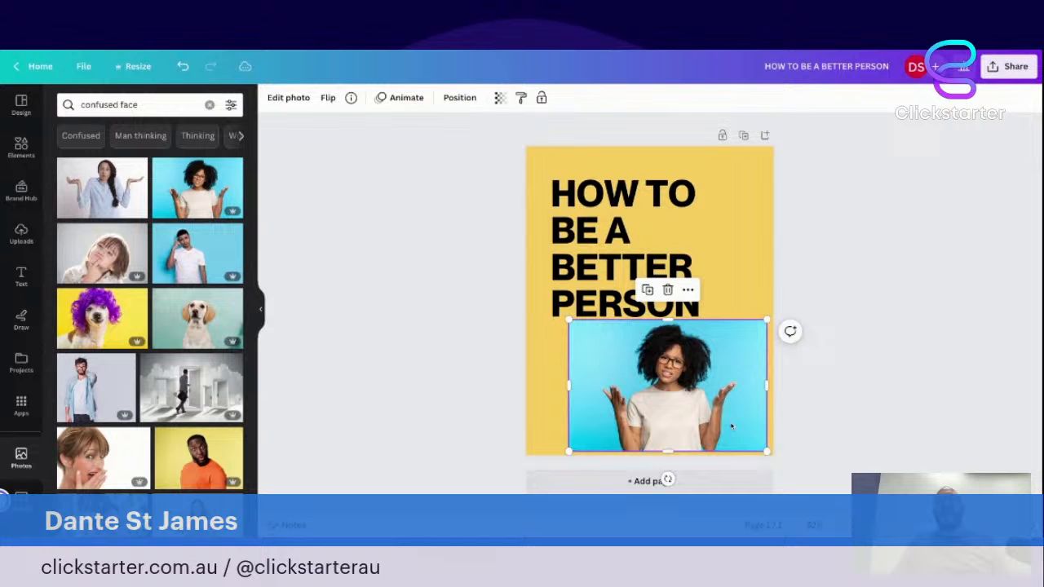
Step: Remove the blue background from the woman's photo and crop the empty area on its left side
left_click(282, 99)
left_click(96, 178)
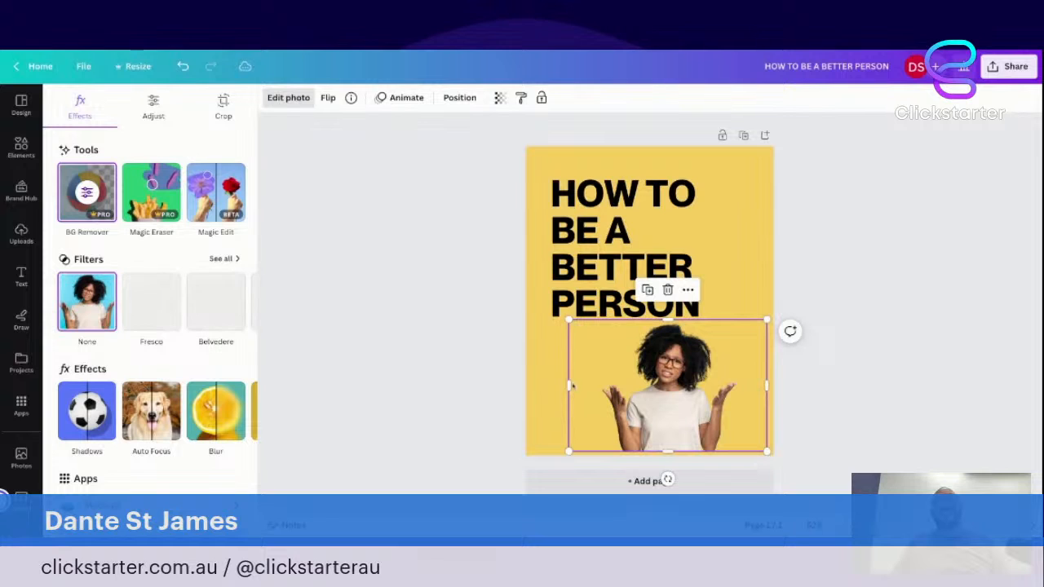
left_click_drag(568, 385, 597, 384)
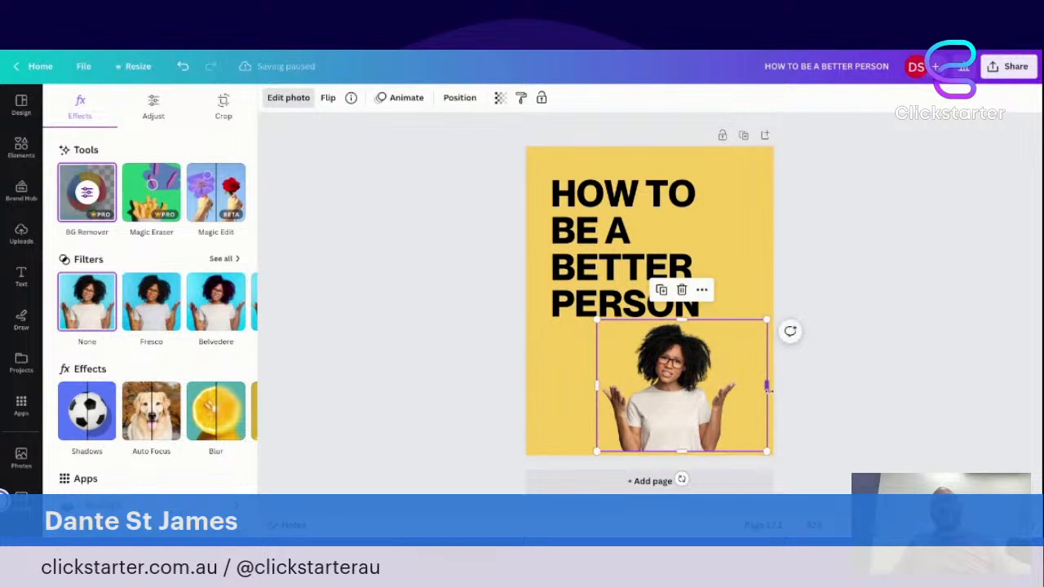
Step: Enlarge the cut-out woman and place her in the page's lower right corner, running partly off the right edge
mouse_move(766, 386)
left_mouse_down()
mouse_move(739, 387)
mouse_move(781, 386)
left_mouse_up()
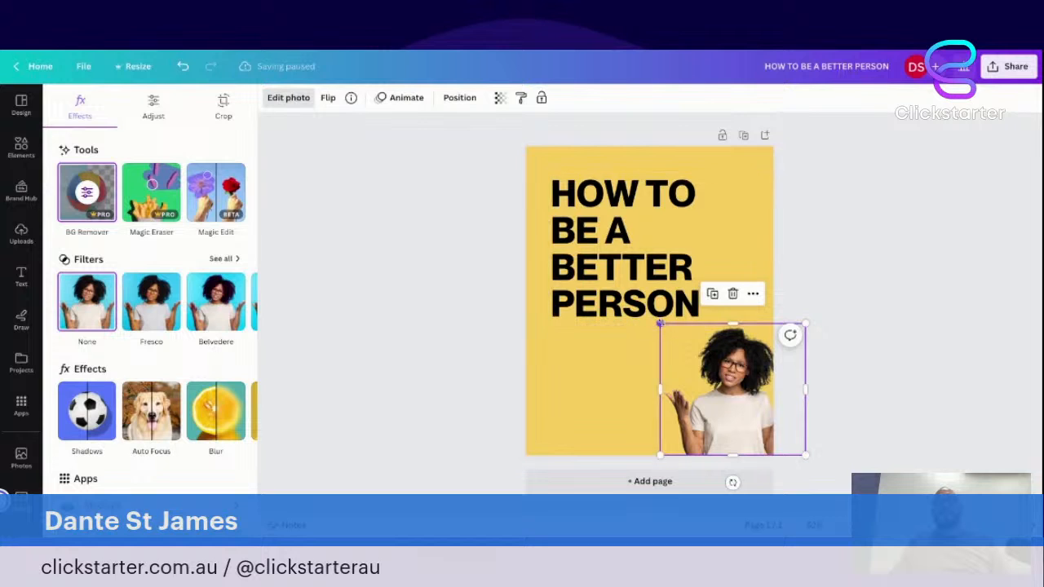
left_click_drag(659, 324, 550, 224)
left_click_drag(619, 361, 675, 361)
Step: Scale down the four-line heading to clear the woman's hair, keeping it aligned to the page's upper left margins
left_click(591, 205)
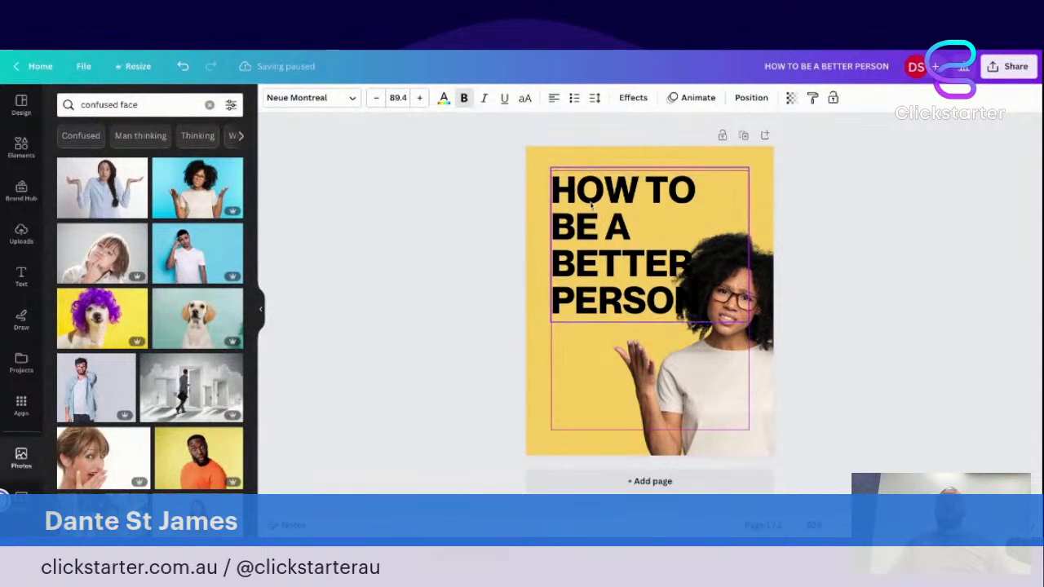
left_click_drag(591, 204, 591, 208)
left_click_drag(750, 248, 719, 249)
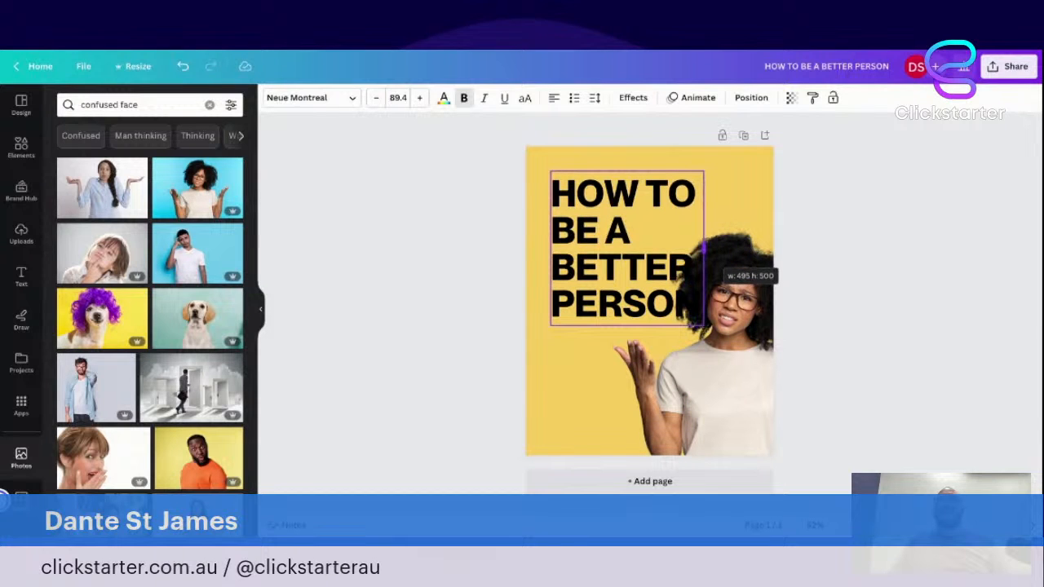
left_click_drag(701, 326, 702, 328)
left_click(840, 200)
left_click_drag(593, 234, 594, 228)
left_click(890, 249)
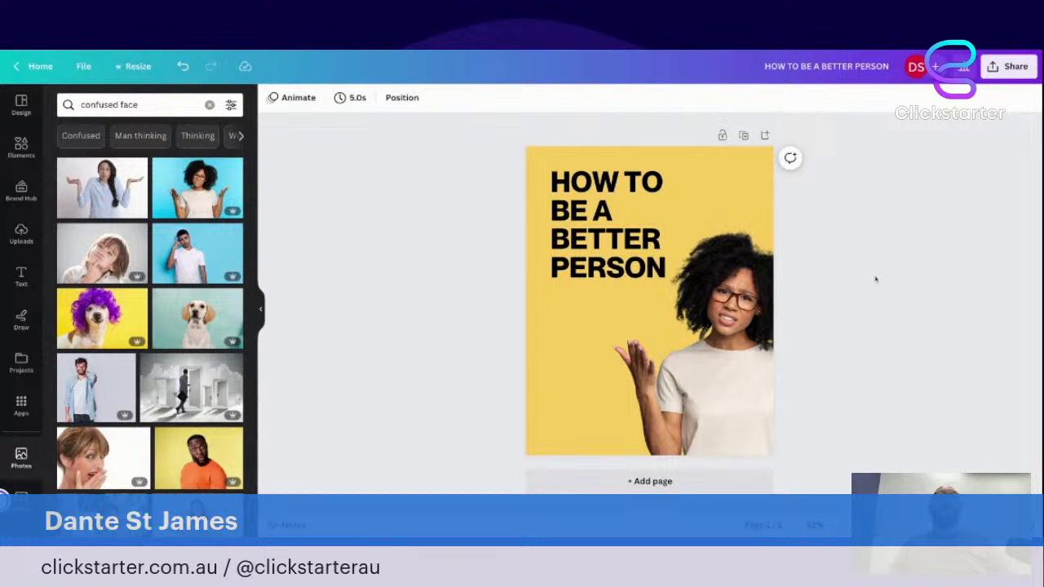
Step: Duplicate the page and select the woman's photo on the second page
left_click(744, 137)
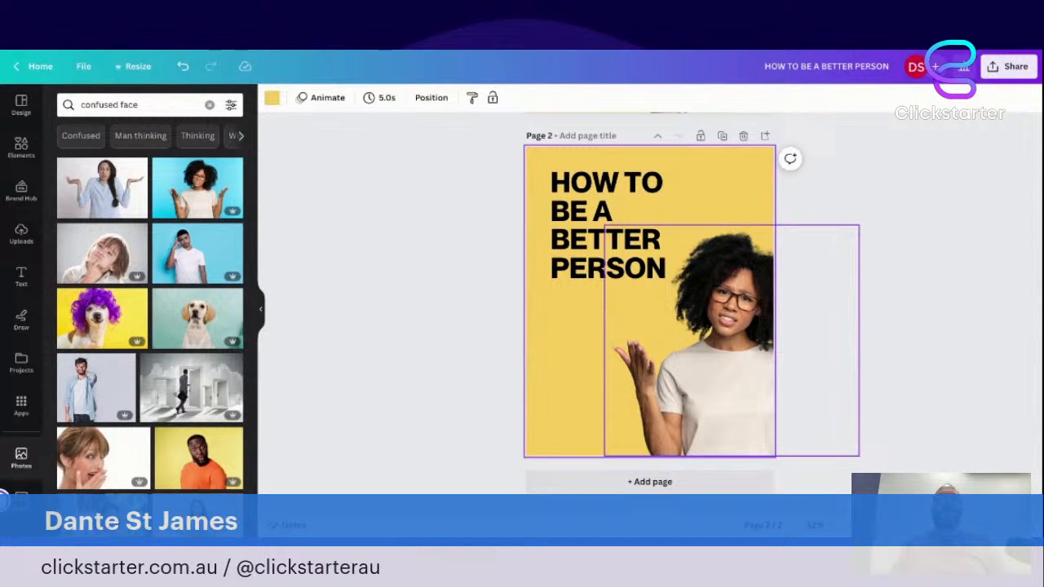
scroll(726, 350, "up", 4)
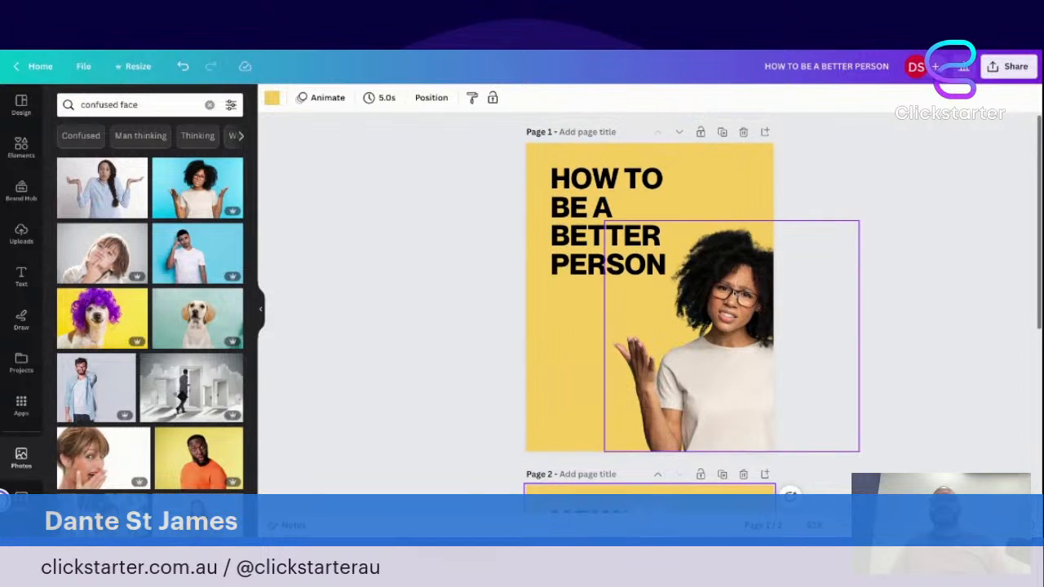
left_click(726, 350)
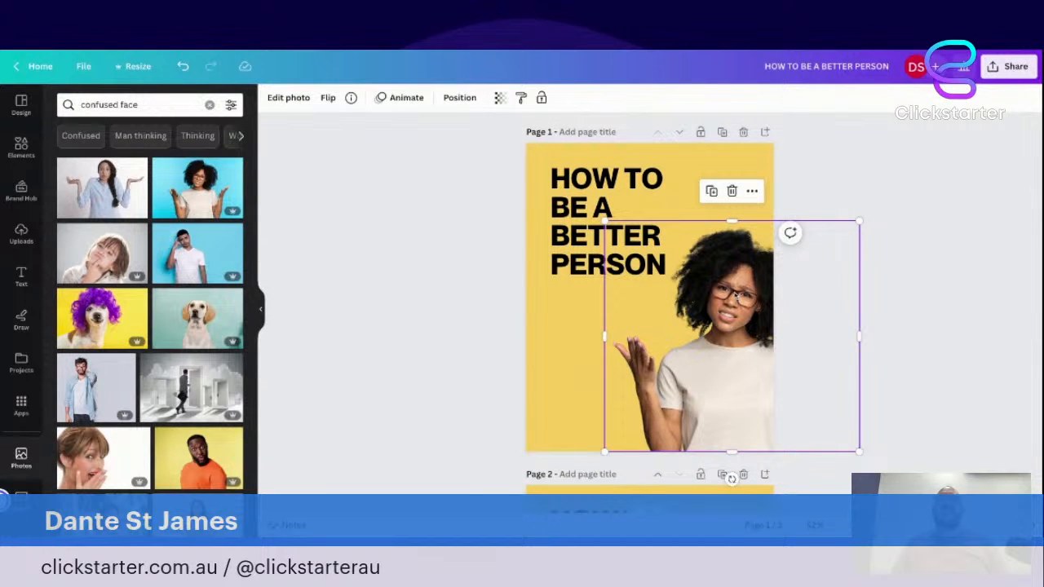
scroll(726, 342, "down", 4)
left_click(748, 338)
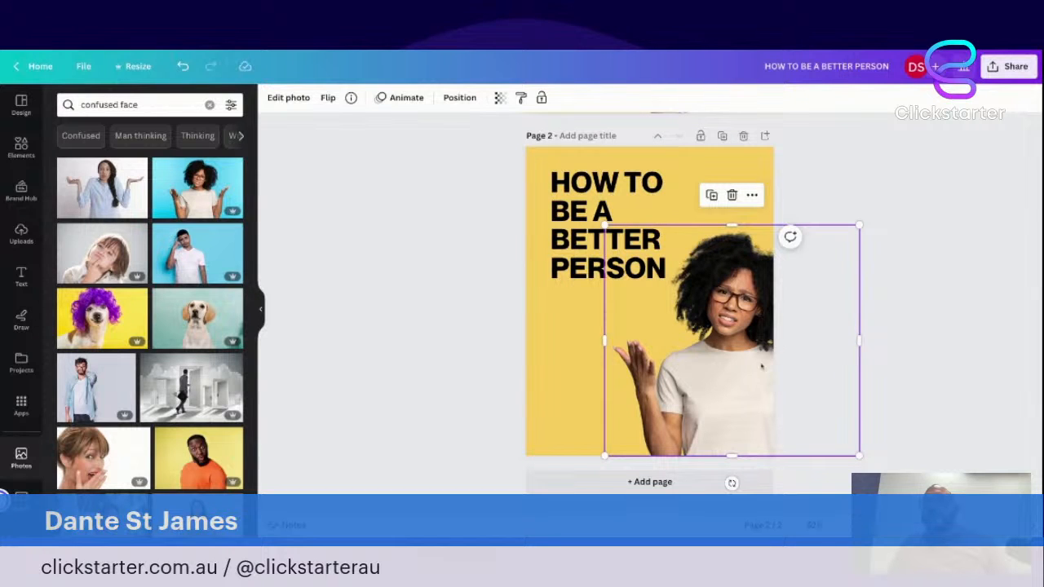
scroll(780, 344, "up", 3)
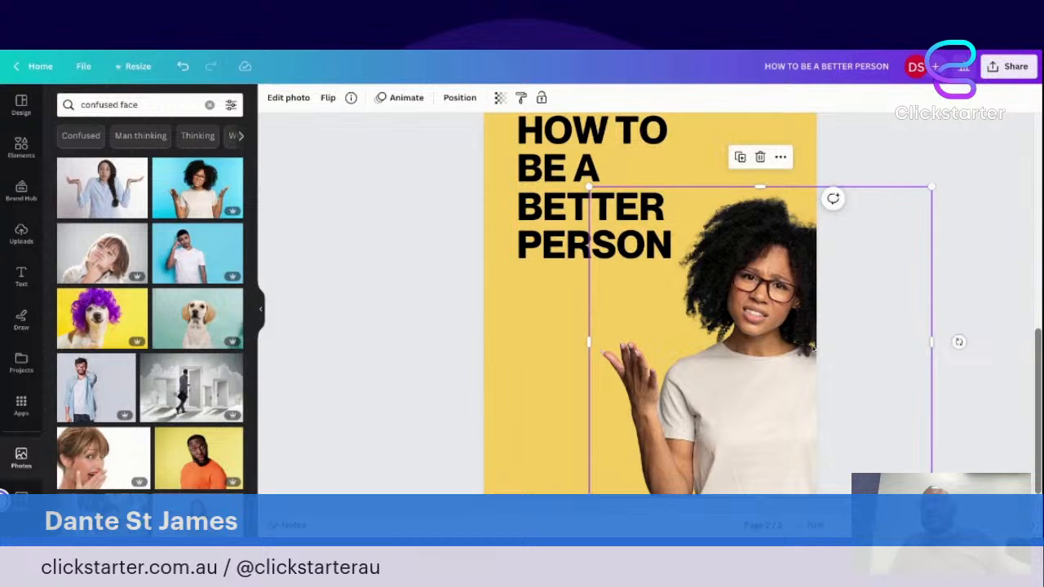
scroll(775, 401, "down", 3)
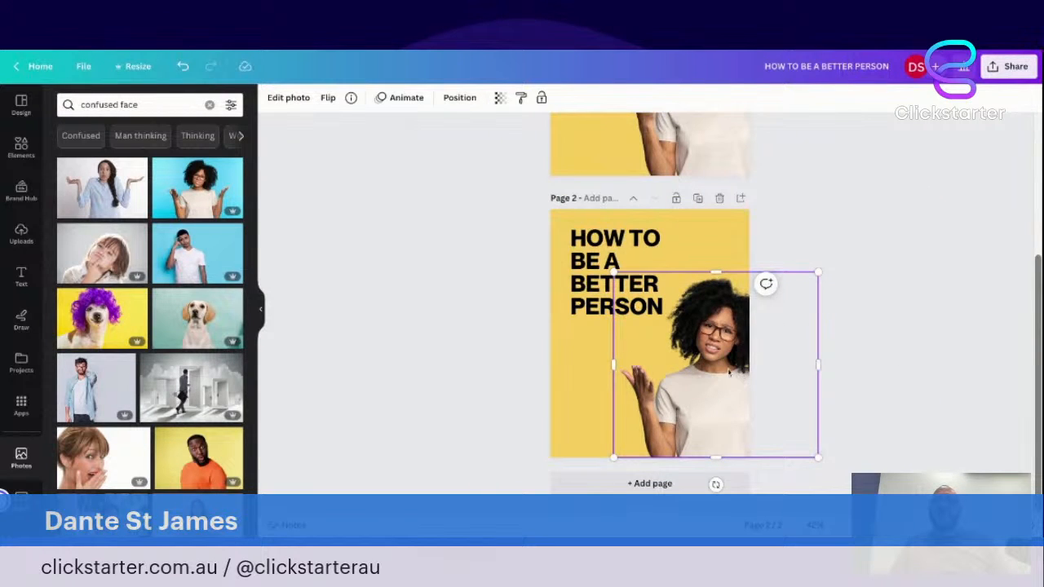
Step: Move the woman's photo on page 2 partly off the left edge so her figure continues from page 1
left_click_drag(729, 372, 522, 373)
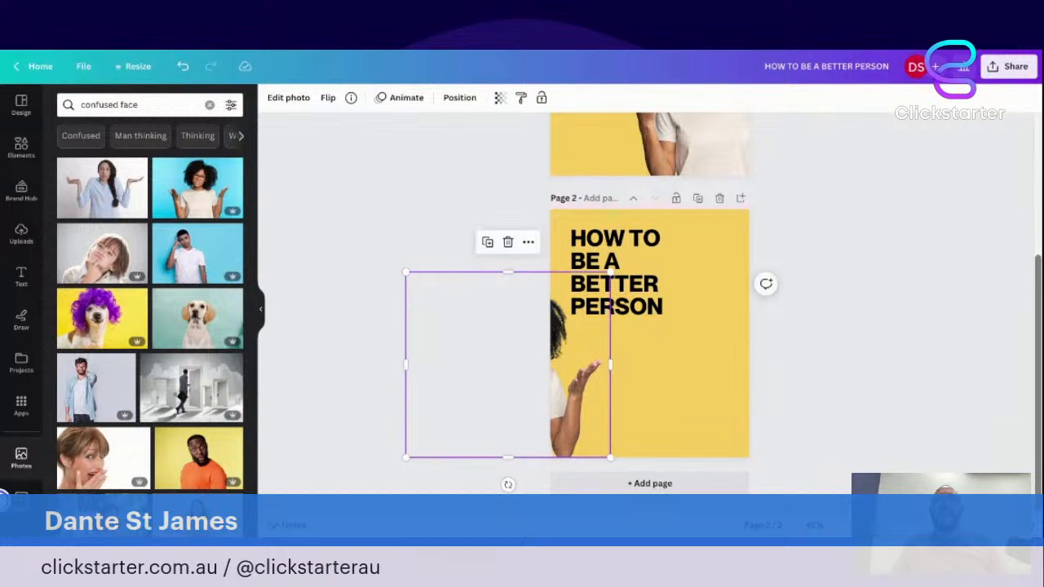
left_click(806, 342)
scroll(806, 342, "up", 3)
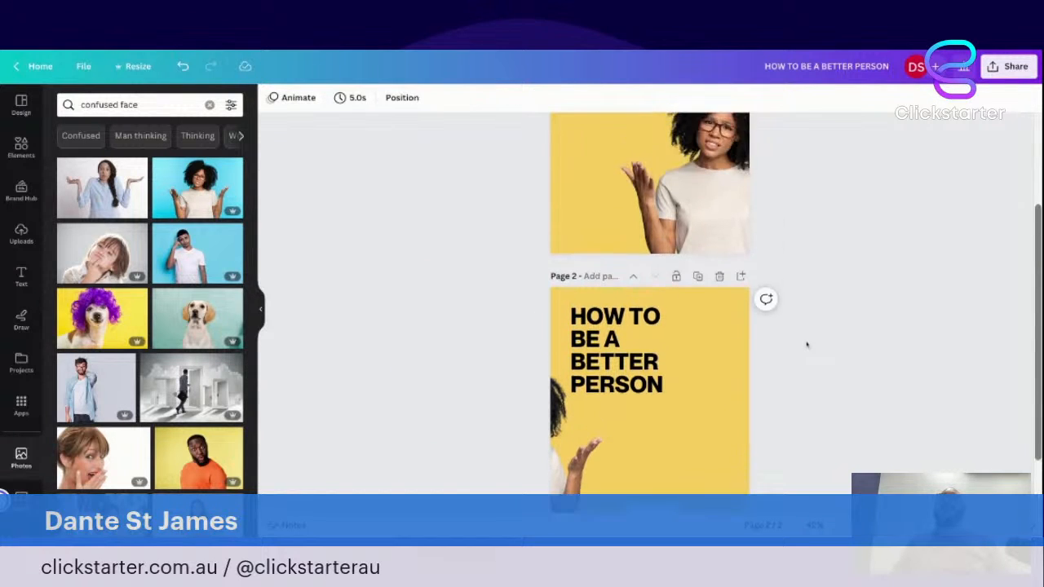
scroll(806, 343, "down", 1)
scroll(806, 344, "down", 1)
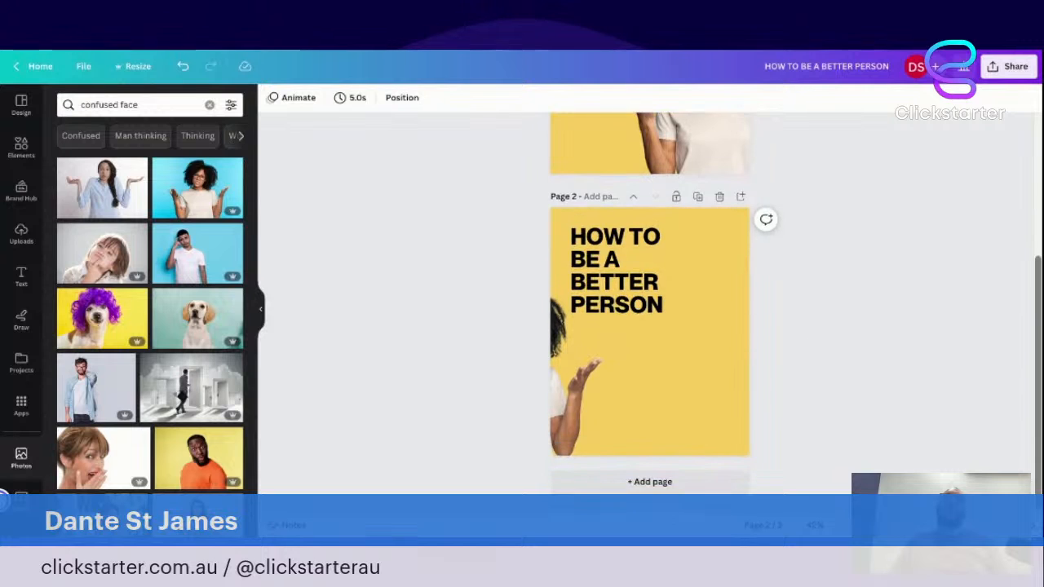
scroll(807, 344, "up", 3)
scroll(806, 344, "down", 1)
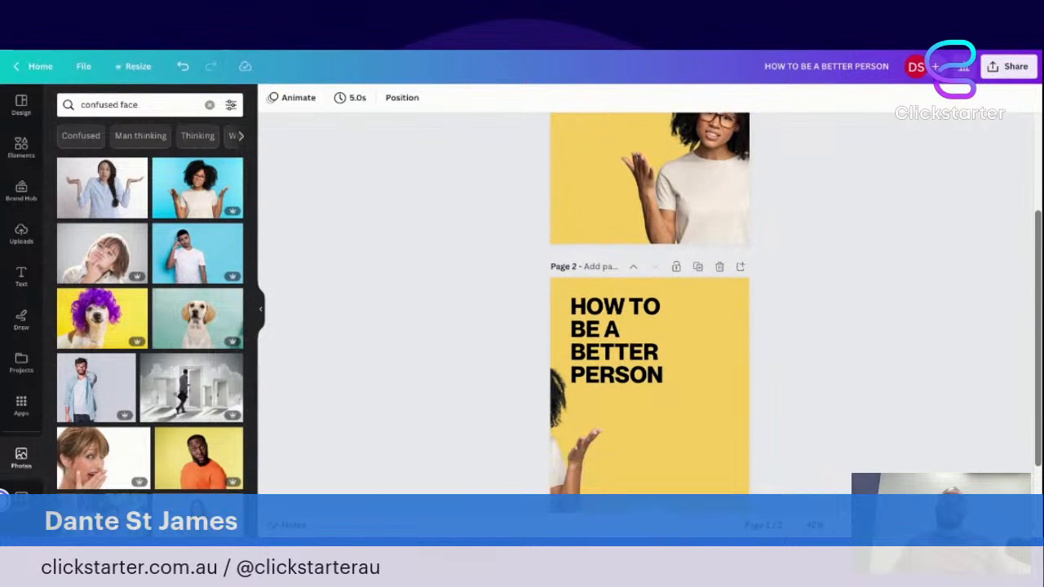
scroll(806, 344, "down", 1)
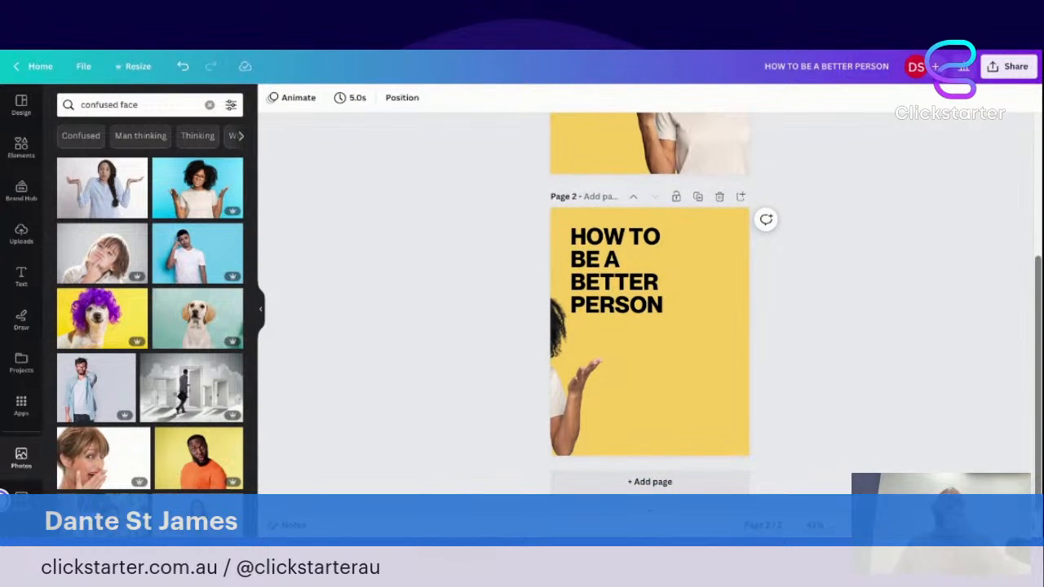
Step: Move the page 2 heading to the upper right margins and right-align its text
left_click_drag(600, 260, 663, 261)
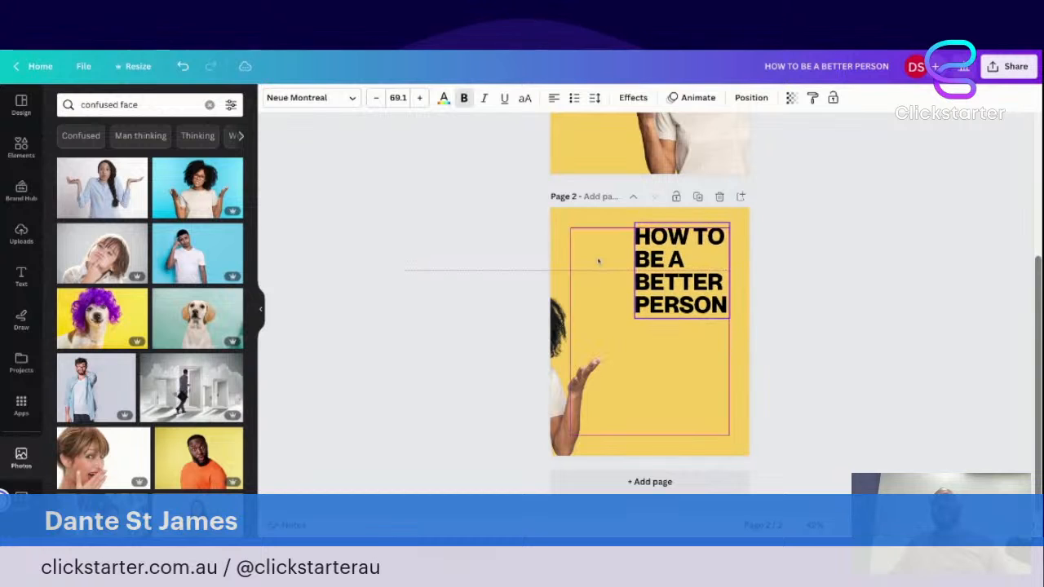
left_click_drag(599, 261, 598, 267)
left_click(554, 98)
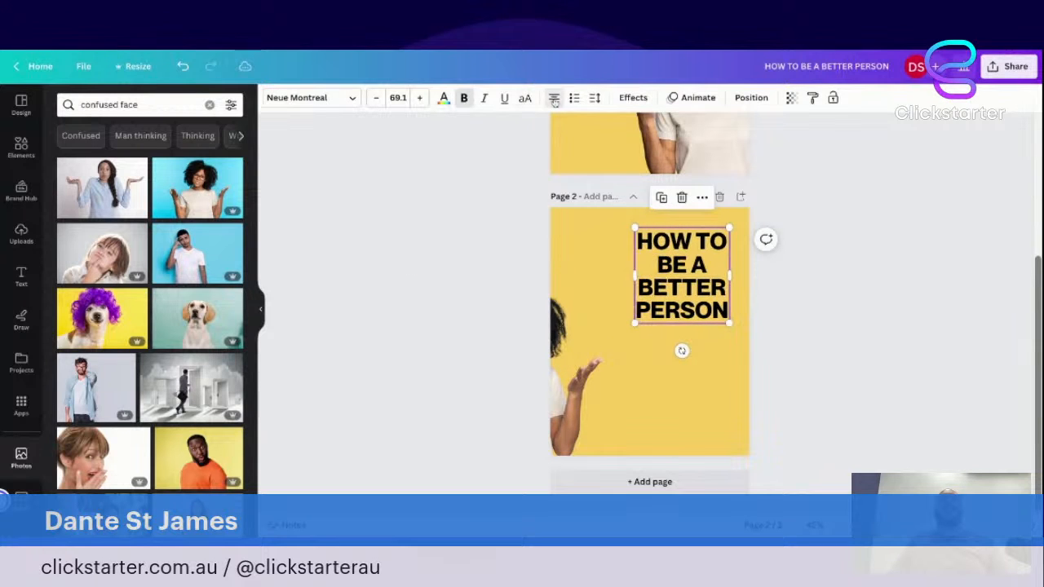
left_click(554, 98)
Step: Replace the page 2 heading with "STEP 1:" followed on a new line by "SMILE WHEN PEOPLE TALK TO YOU!"
double_click(689, 287)
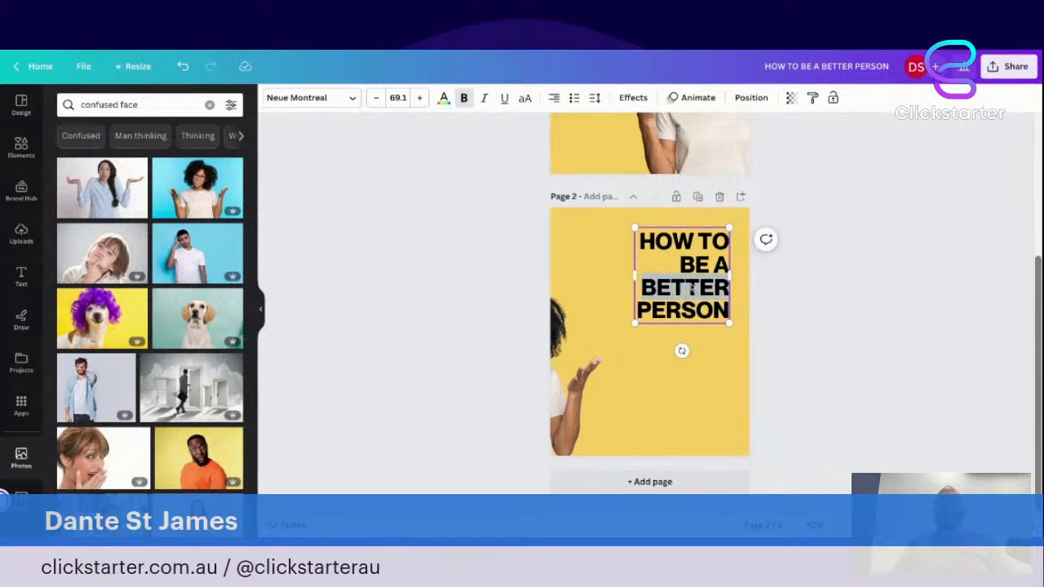
type("STEP")
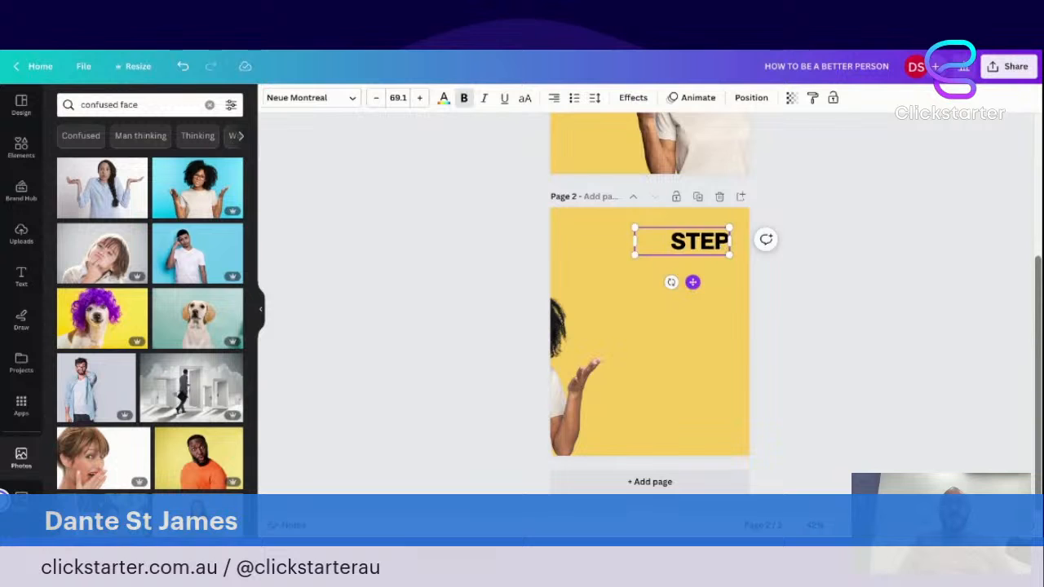
type(" 1:")
key("Return")
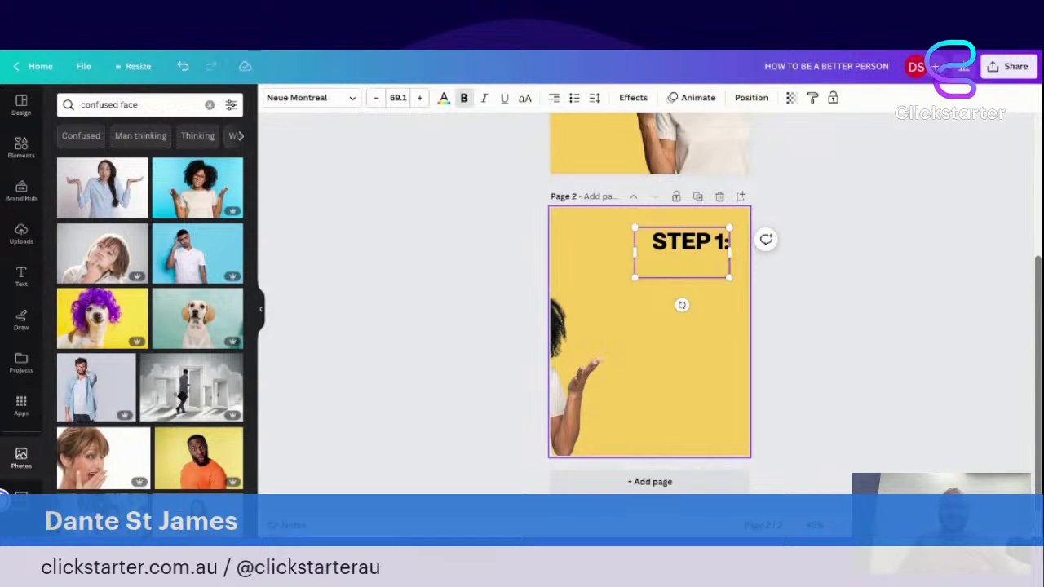
type("SMILE WHEN PEOPLE")
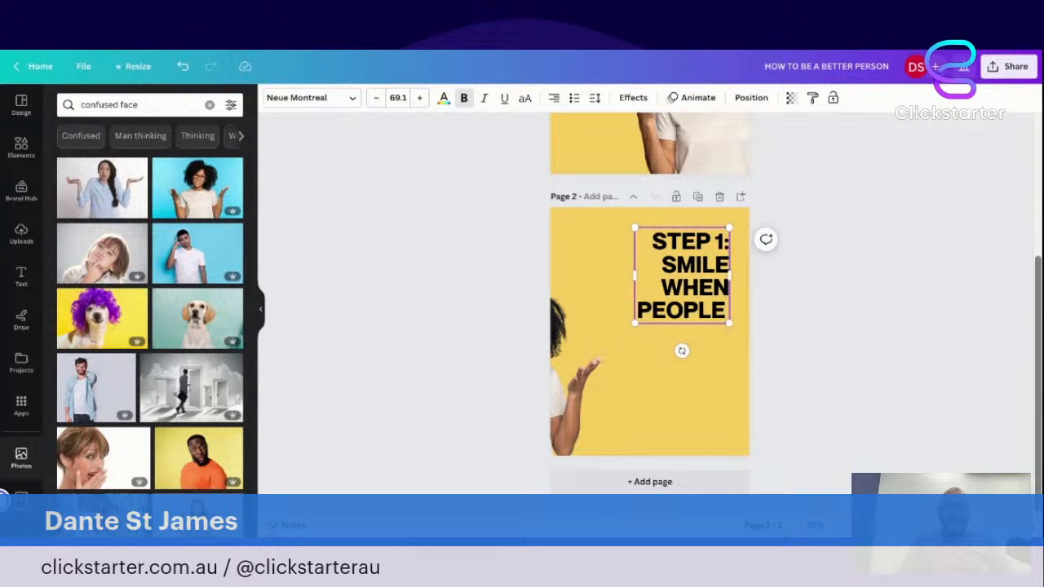
type(" TALK TO YOU!")
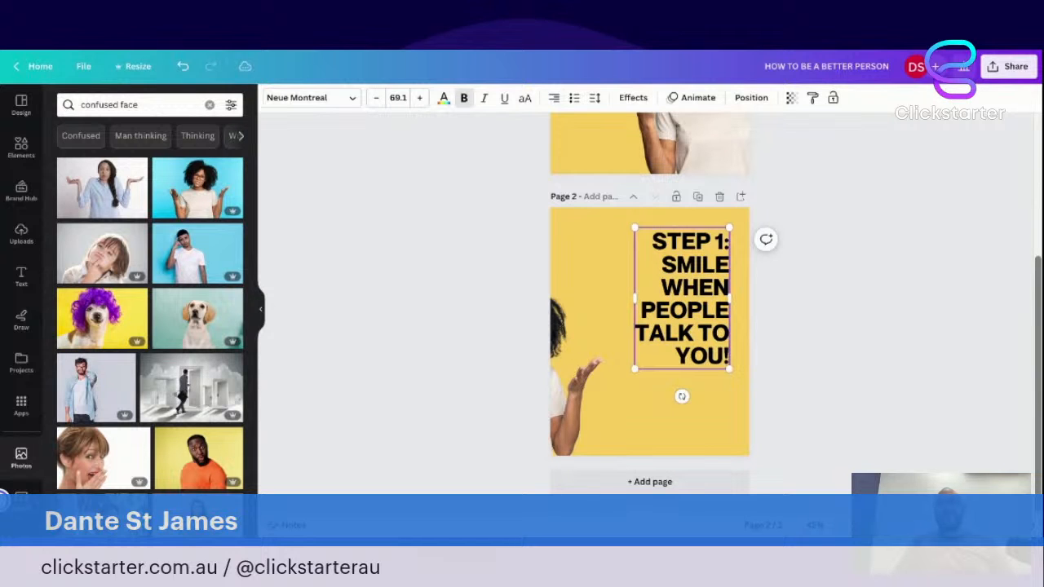
left_click(816, 337)
Step: Resize the page 2 heading to font size 72 and center it horizontally near the top of the page
left_click(640, 359)
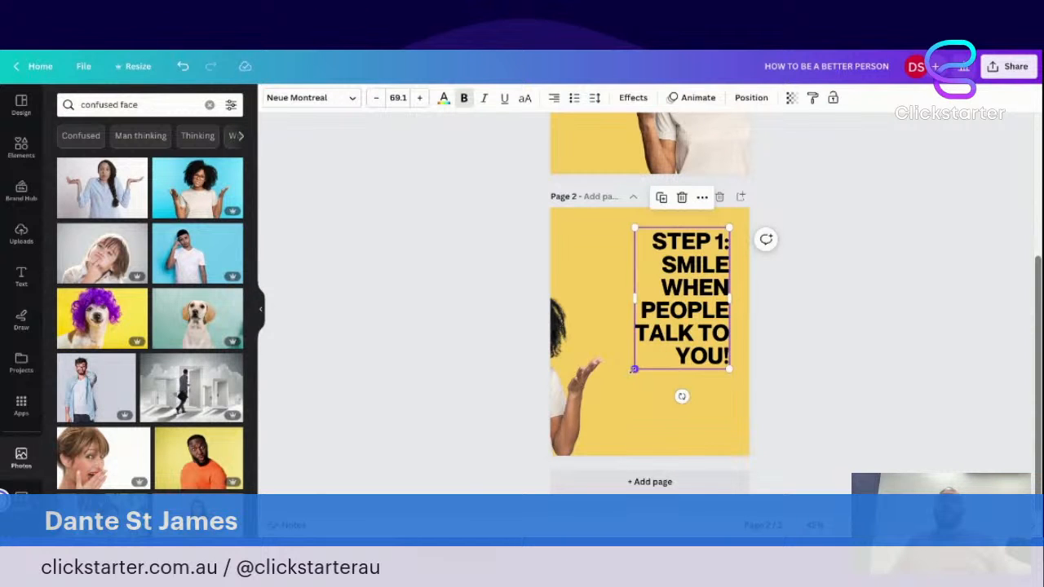
left_click_drag(635, 369, 609, 398)
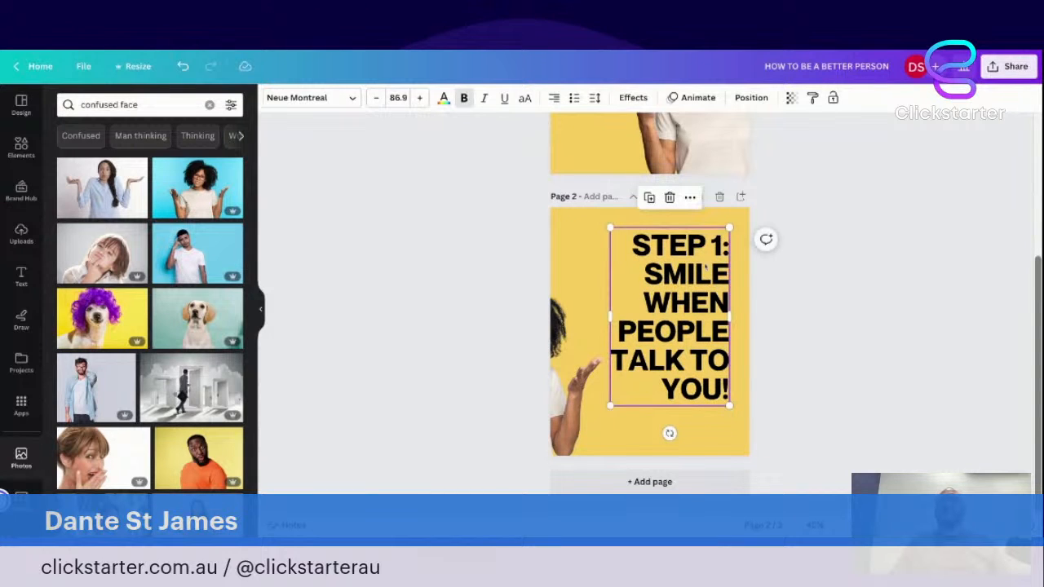
left_click_drag(705, 267, 685, 267)
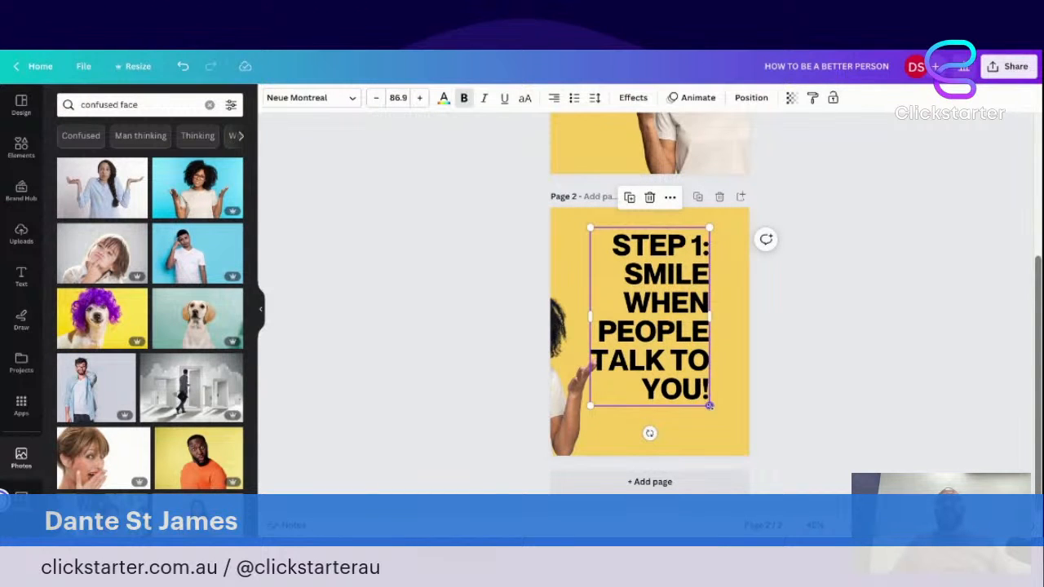
left_click_drag(708, 405, 693, 377)
left_click_drag(649, 319, 656, 313)
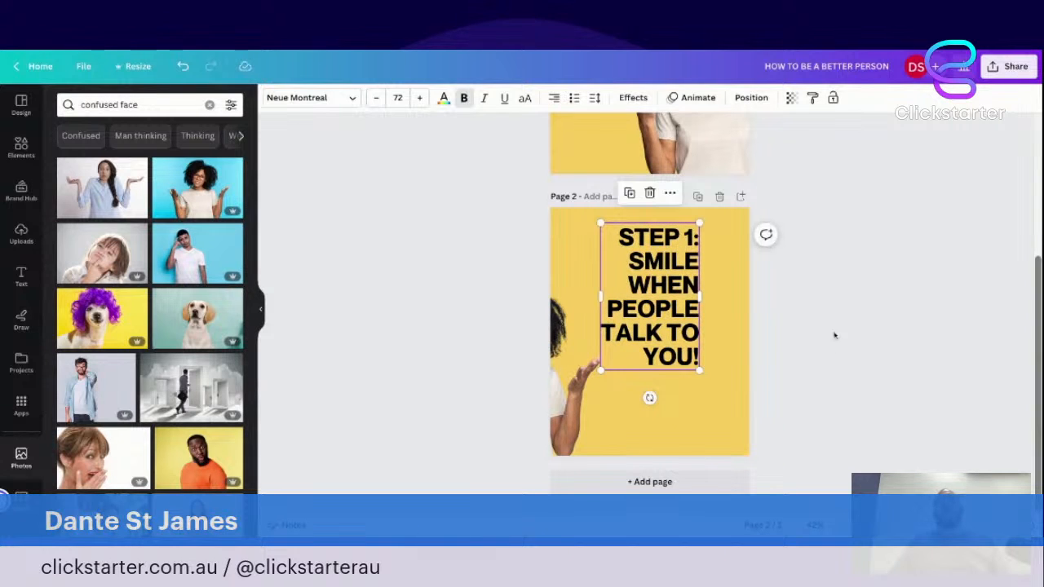
Step: Search the photos for "smile" and add the man in the black sweater with folded arms to page 2
left_click(87, 104)
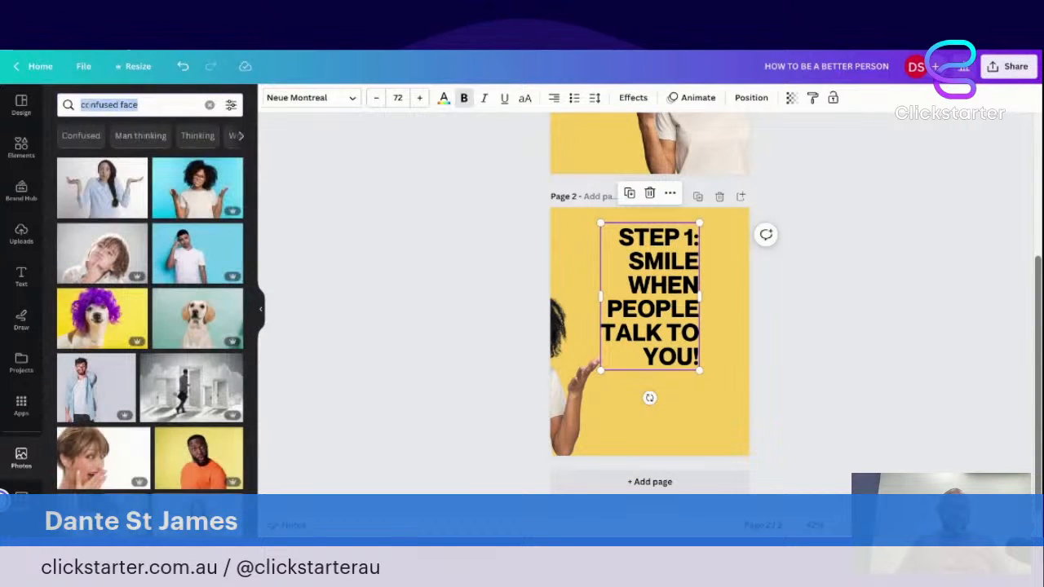
type("smile")
key("Return")
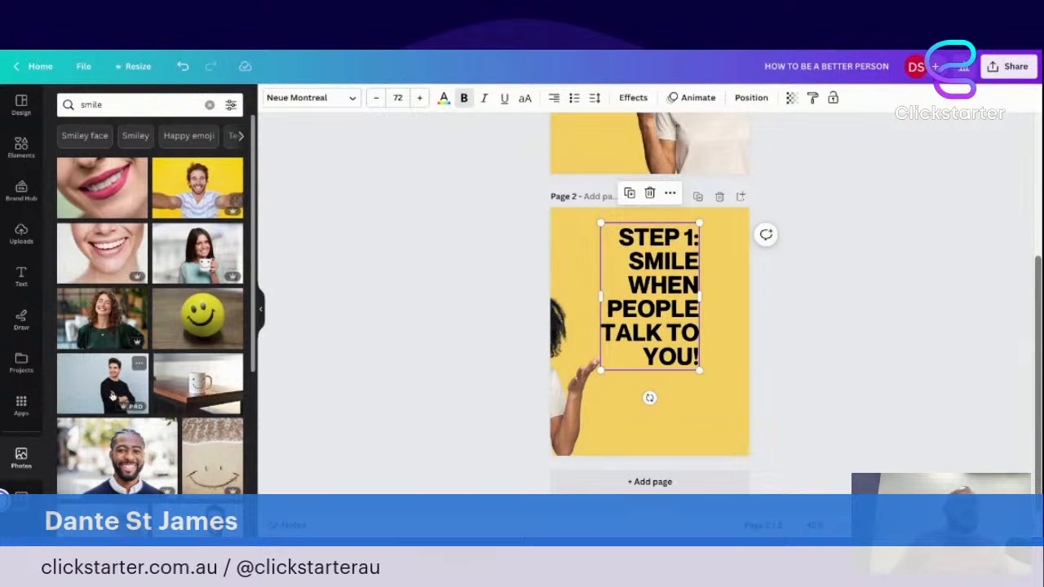
left_click(109, 380)
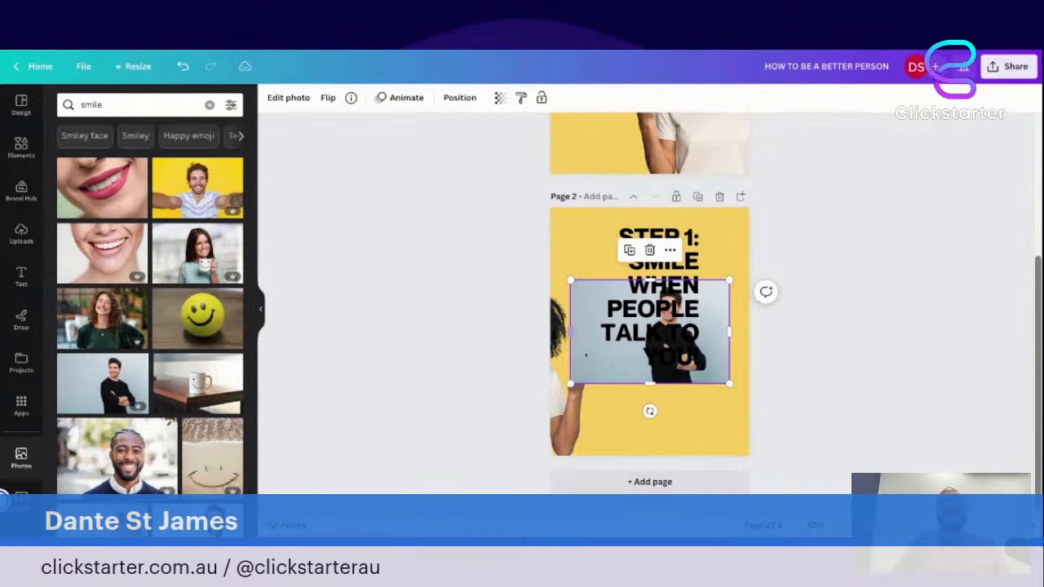
Step: Crop the empty area beside the man, place his photo in the lower right corner and remove its background
left_click_drag(594, 359, 686, 402)
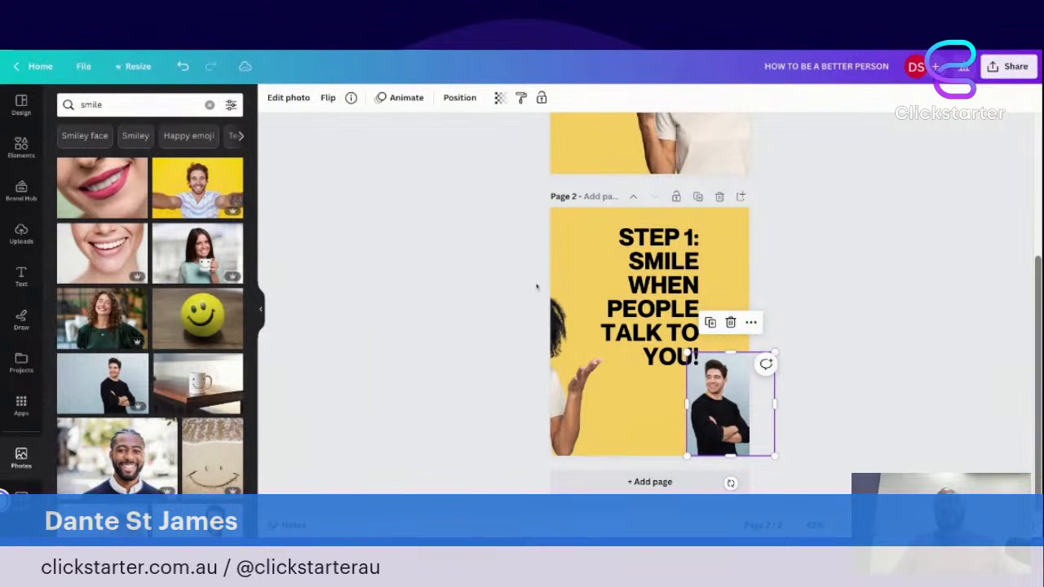
left_click(289, 97)
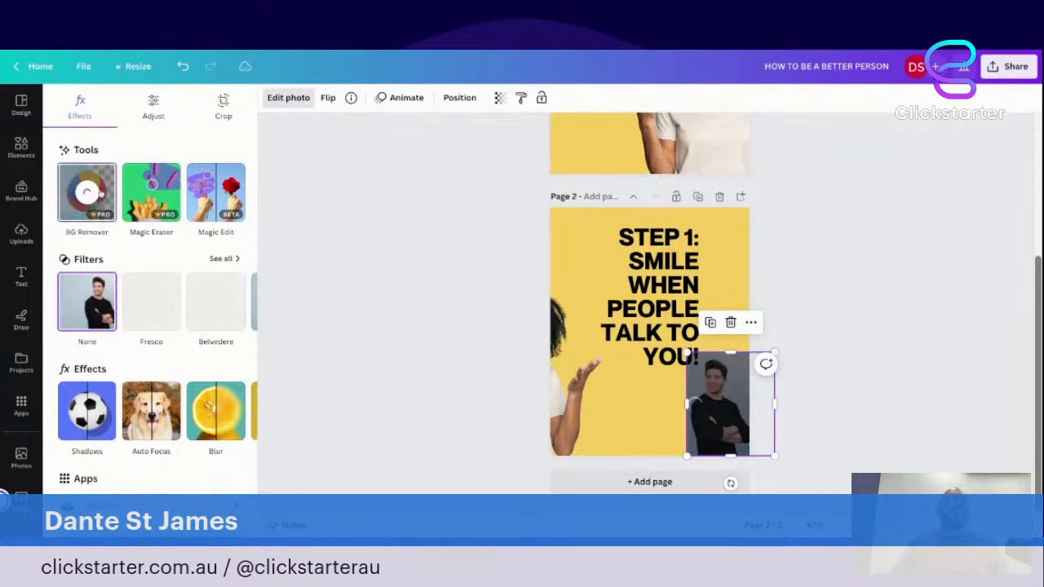
mouse_move(776, 408)
left_mouse_down()
mouse_move(750, 407)
mouse_move(778, 405)
left_mouse_up()
Step: Enlarge the cut-out man to about 788 × 905 px, running off page 2's right edge, and shift the heading left to clear him
left_click_drag(706, 415, 730, 347)
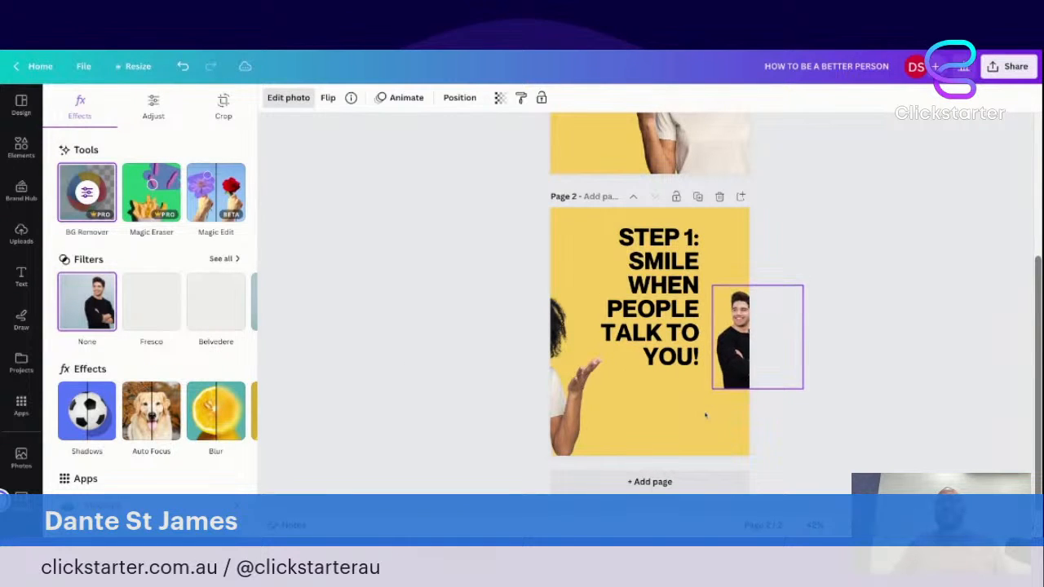
left_click_drag(711, 389, 638, 474)
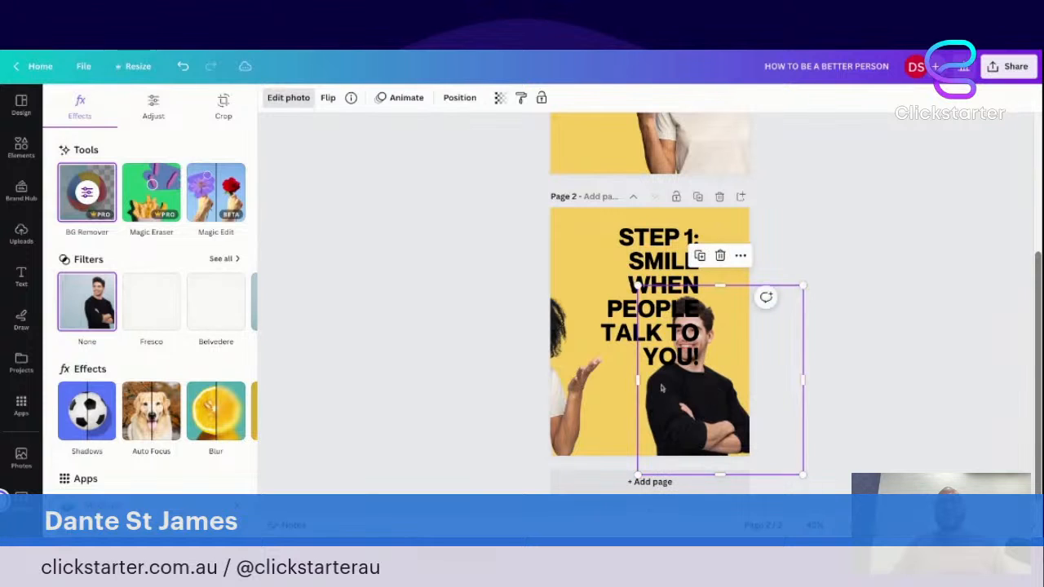
left_click_drag(661, 388, 714, 370)
left_click_drag(772, 366, 771, 378)
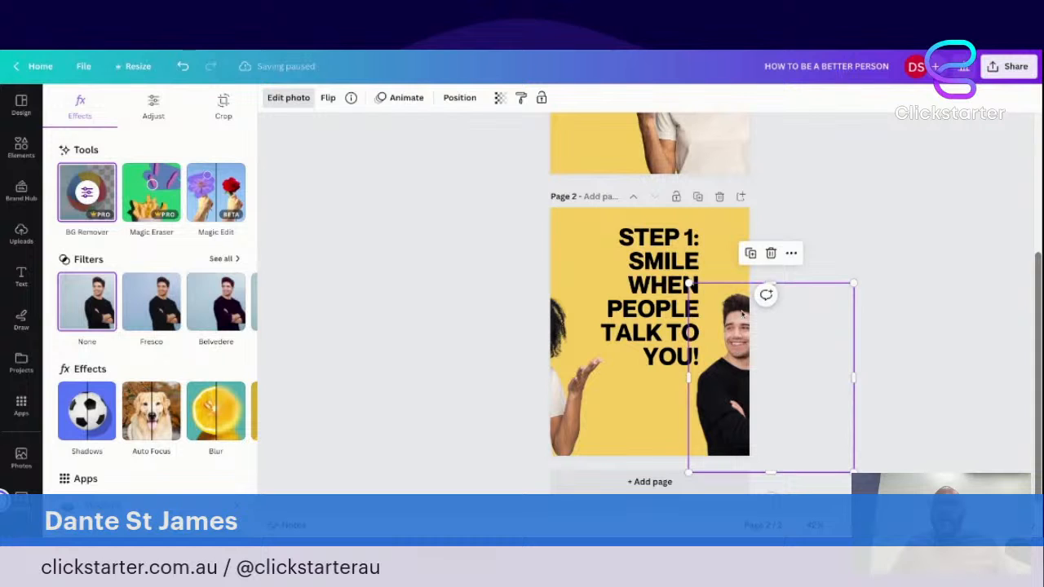
left_click_drag(689, 283, 658, 250)
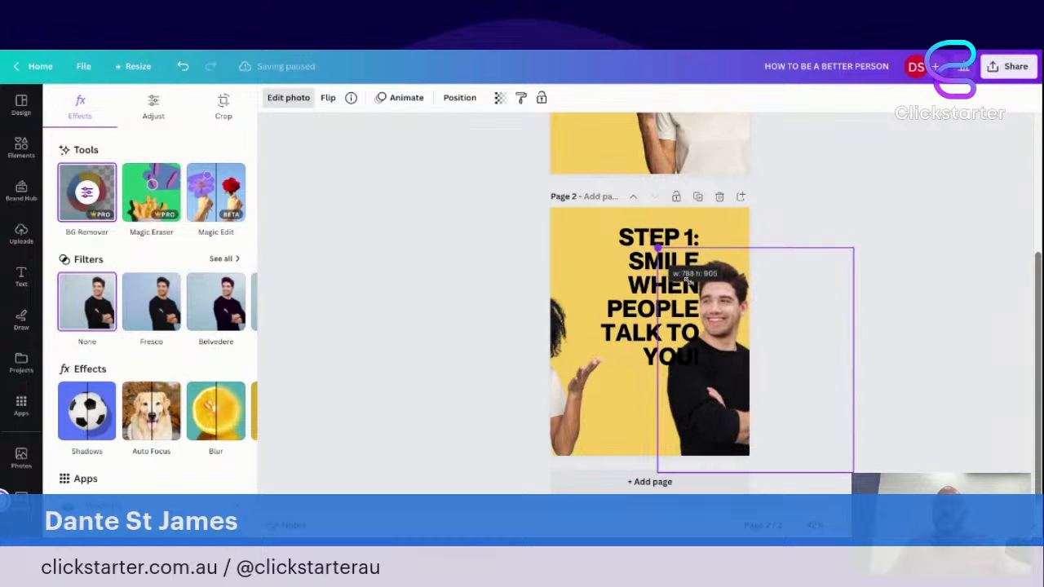
left_click_drag(700, 308, 716, 309)
left_click_drag(665, 273, 648, 273)
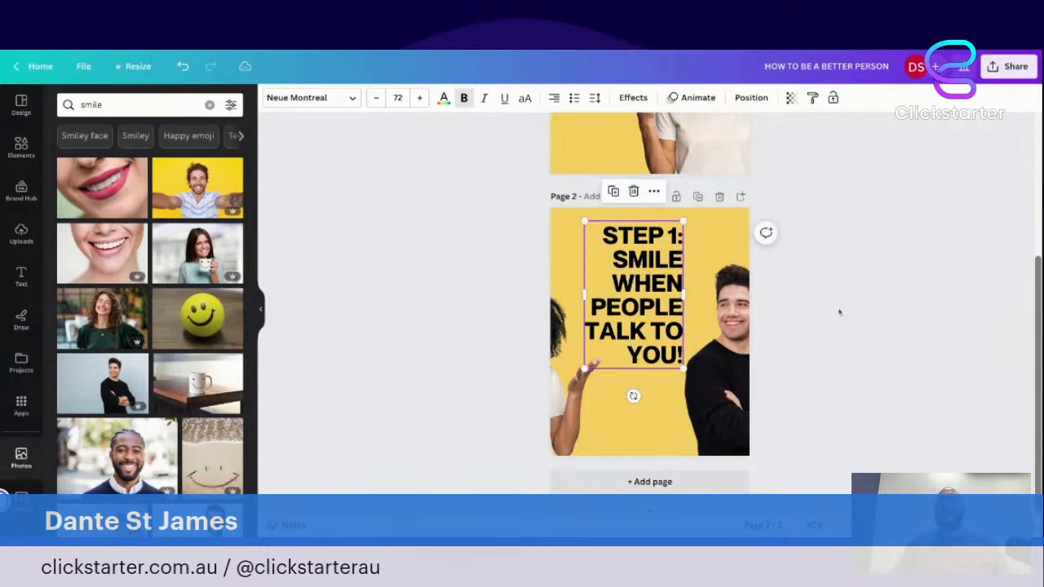
Step: Duplicate page 2 and delete the woman's photo from the new third page
left_click(698, 198)
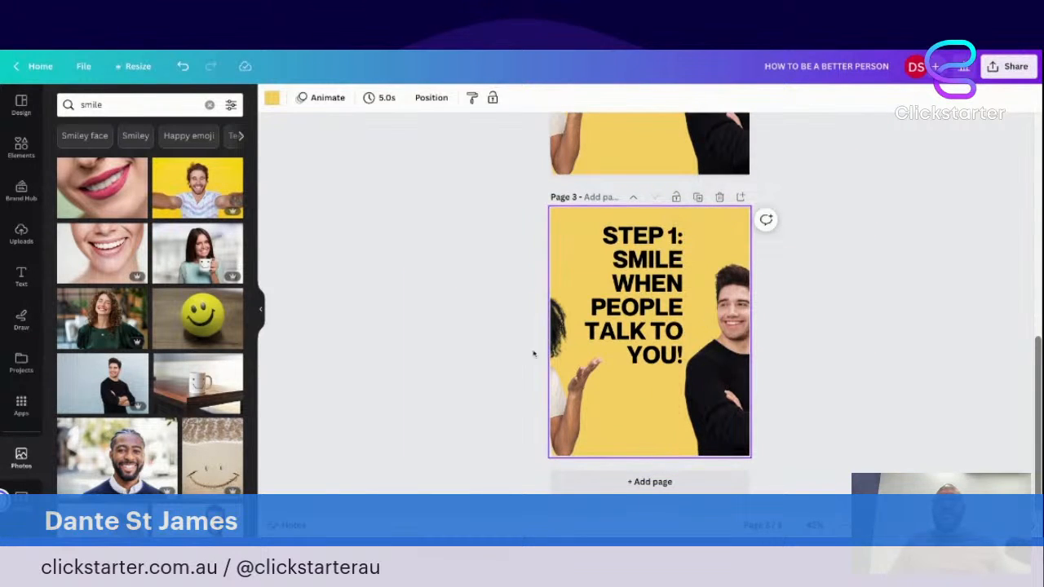
left_click(565, 354)
key("Delete")
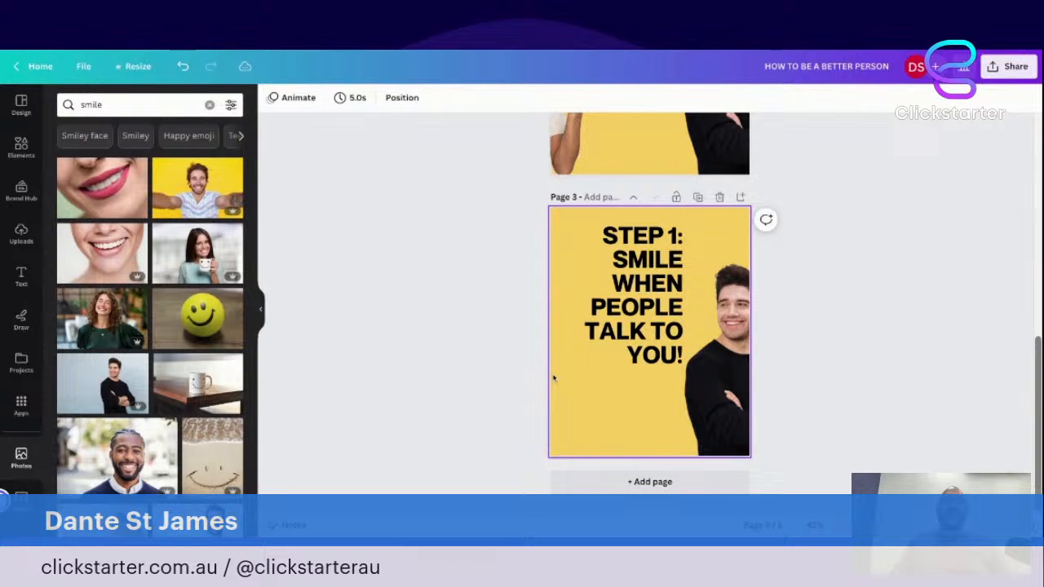
Step: Move the man's photo on page 3 partly off the left edge so his figure continues from page 2
left_click(739, 364)
left_click_drag(739, 364, 541, 364)
key("Left")
key("Left")
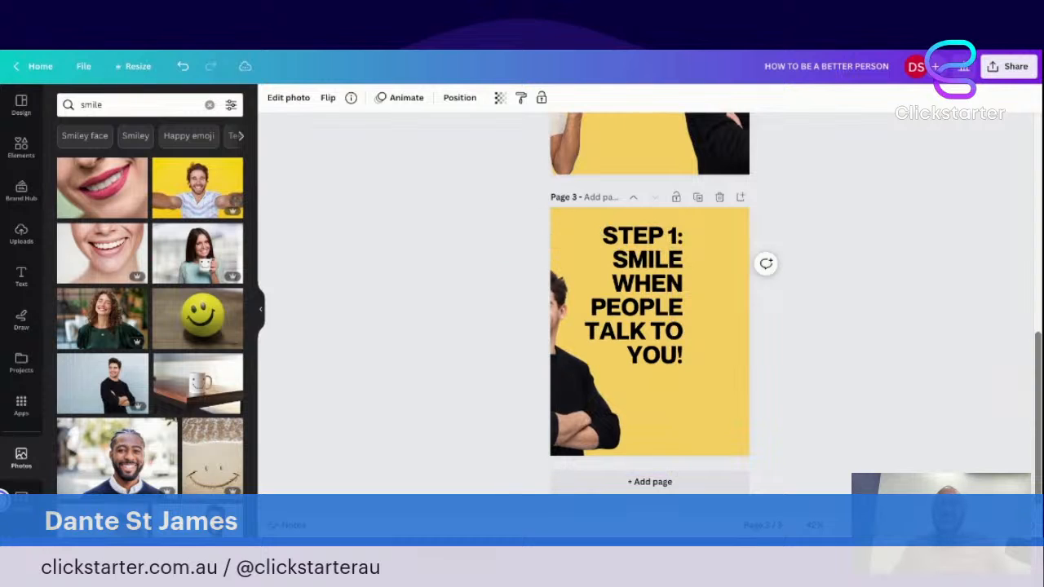
left_click(517, 353)
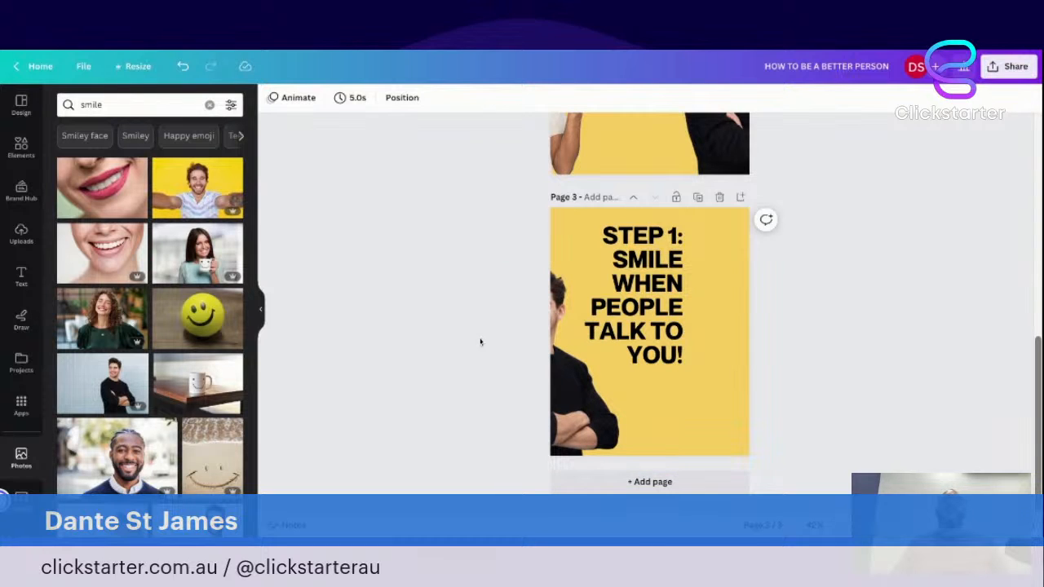
Step: Change the heading on page 3 to "STEP 2: INITIATE CONVERSATION"
left_click(652, 283)
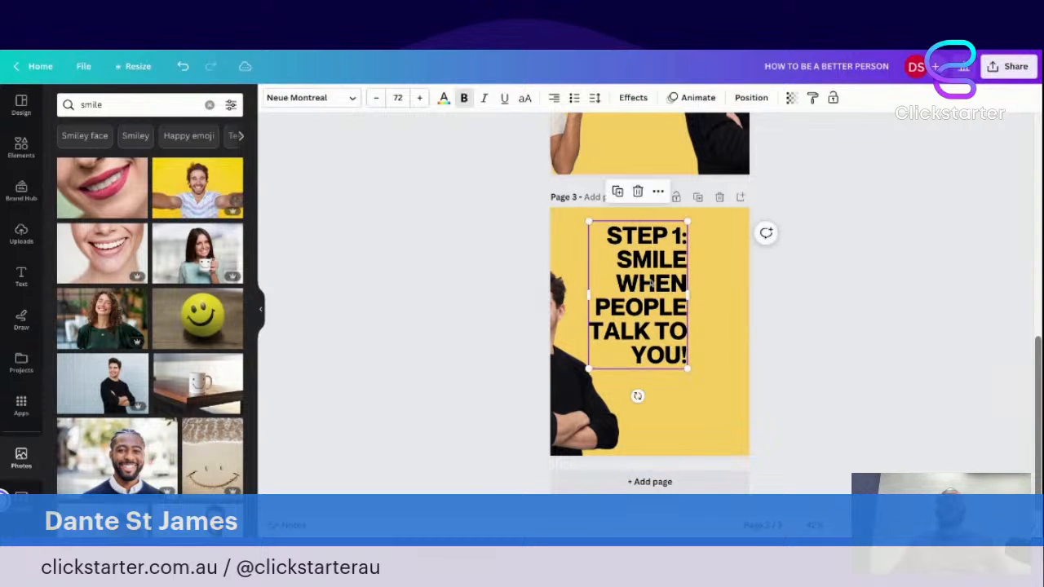
double_click(675, 236)
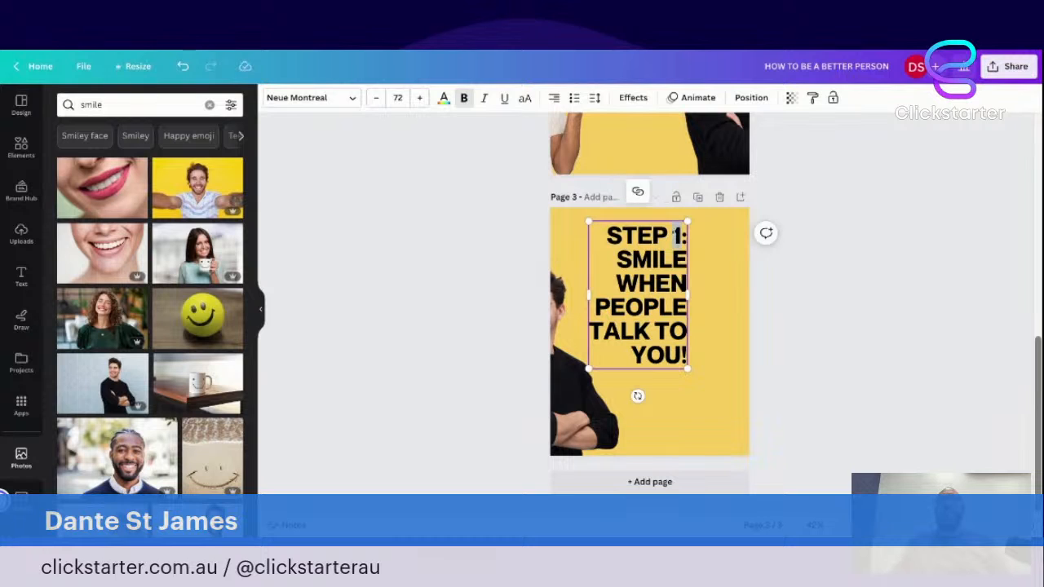
type("2")
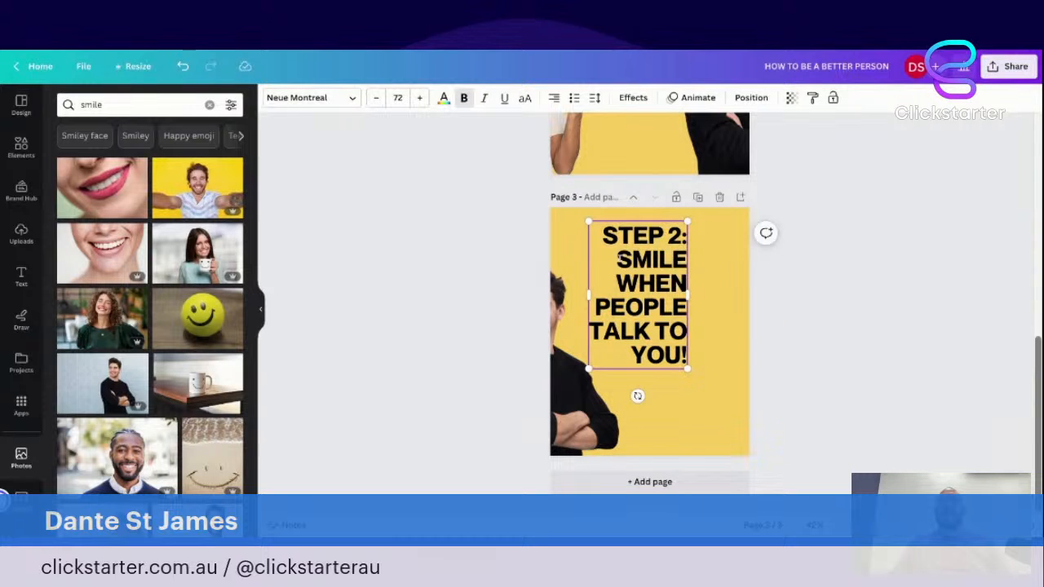
triple_click(619, 257)
type("INI")
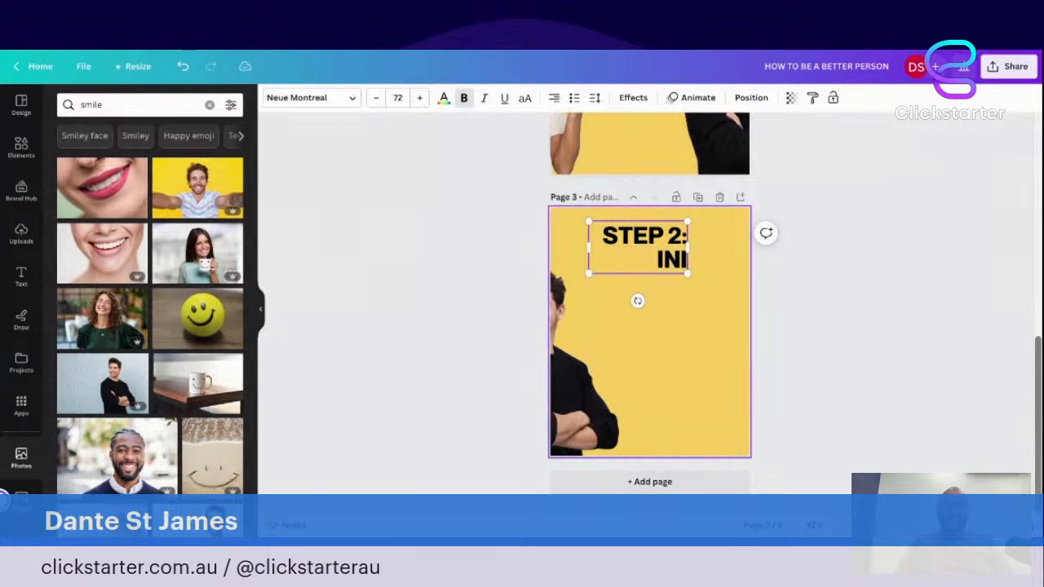
type("TIATE")
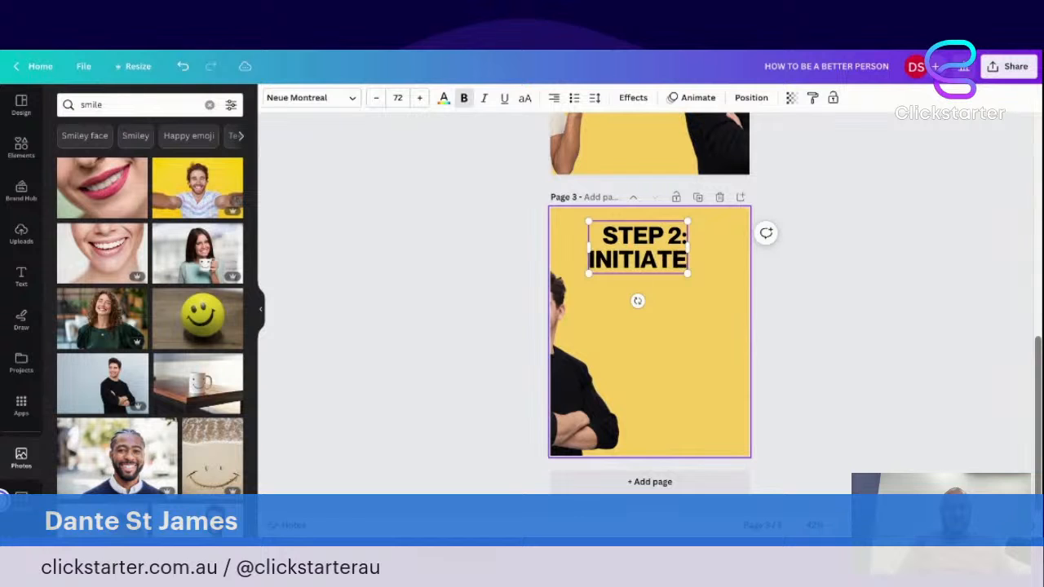
type(" CONVERSATION")
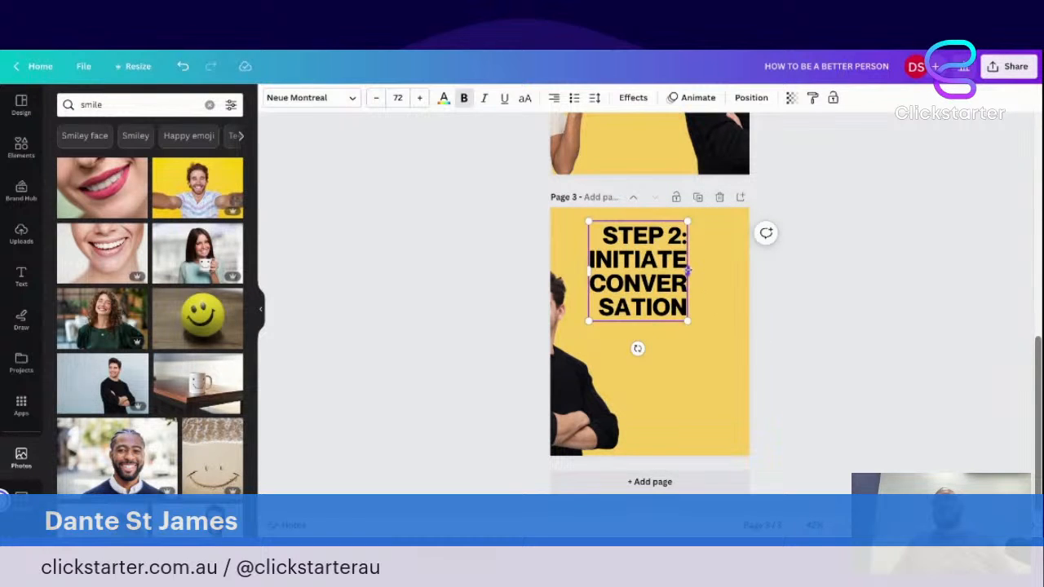
Step: Widen page 3's heading box toward the right edge and centre-align all of its lines
left_click_drag(687, 271, 743, 272)
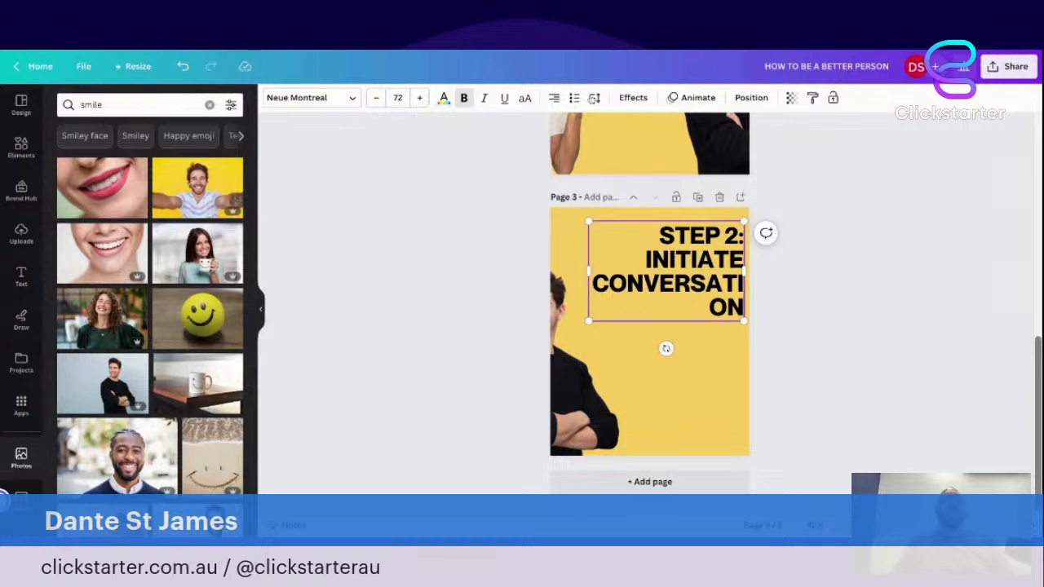
left_click(553, 97)
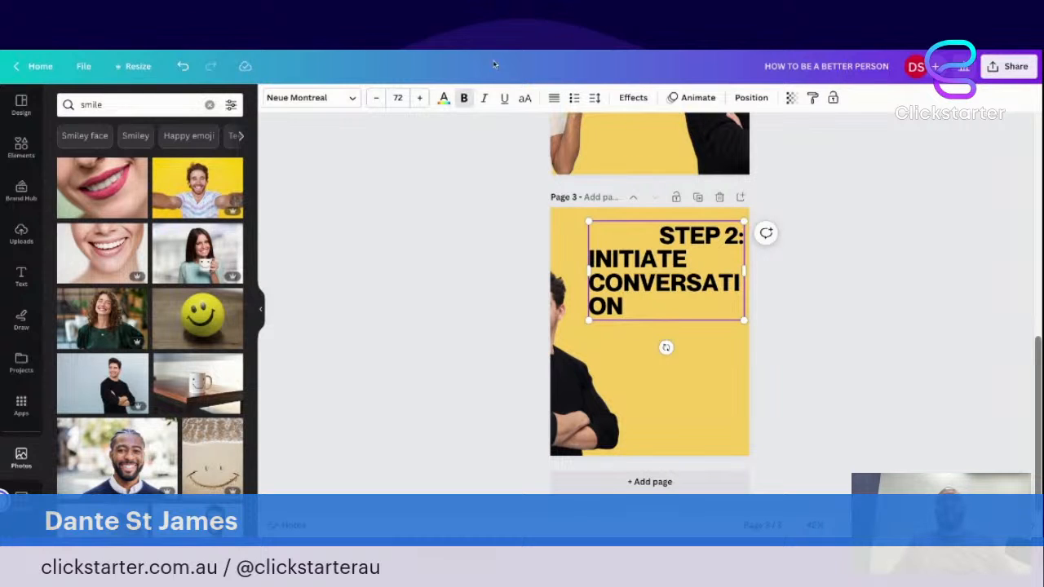
left_click(553, 97)
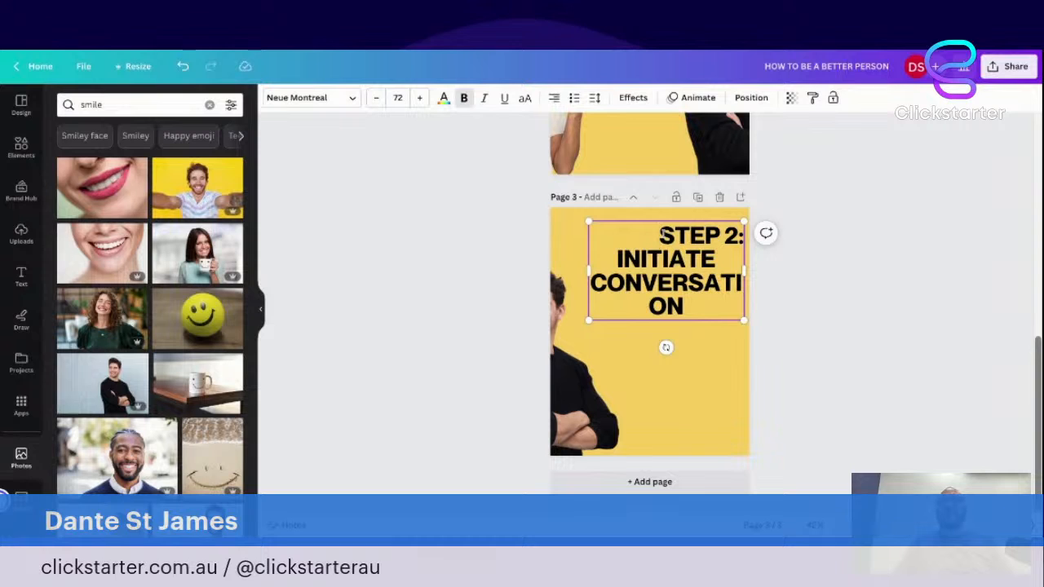
key("ctrl+a")
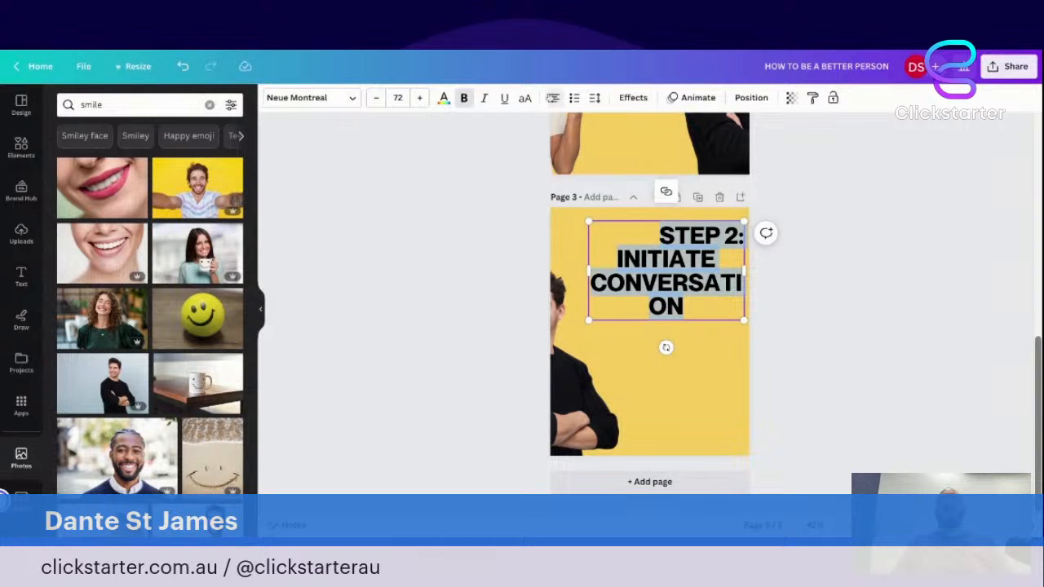
left_click(554, 97)
left_click(554, 97)
left_click(553, 98)
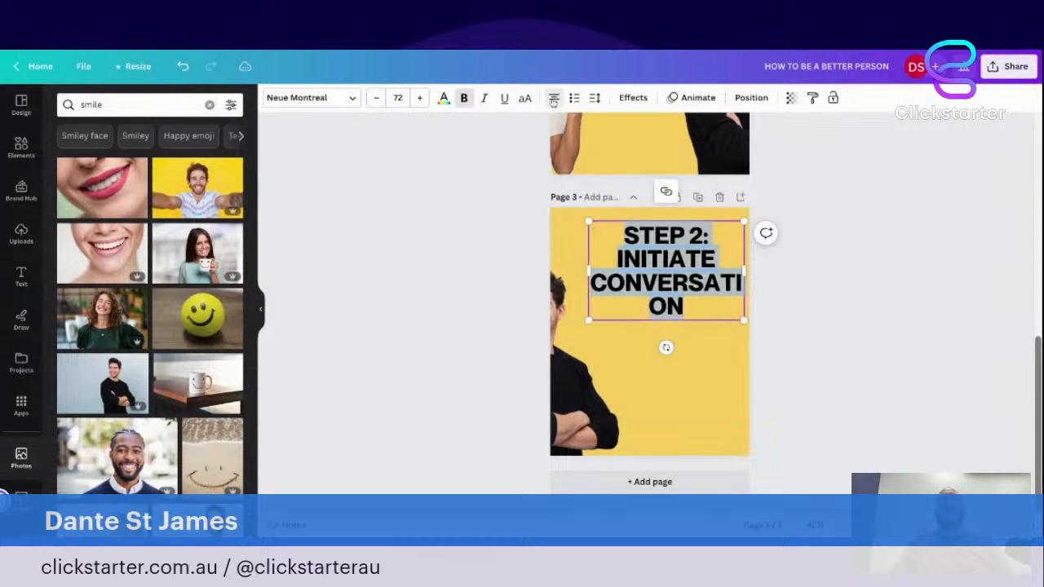
key("Escape")
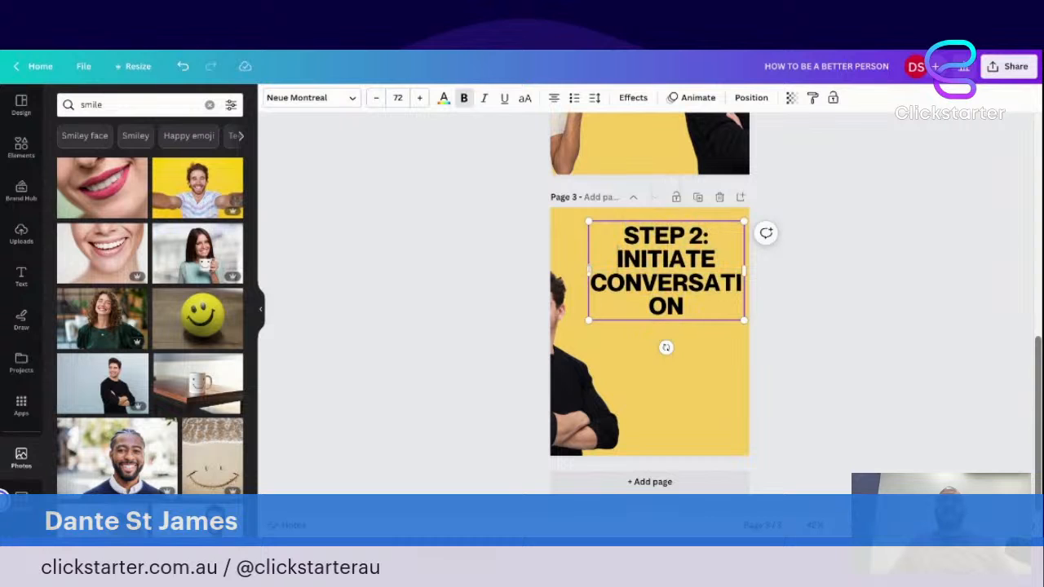
Step: Widen the heading box until CONVERSATION fits on one line, scale the text down to size 53.5 and position it mid-page
left_click_drag(586, 270, 552, 277)
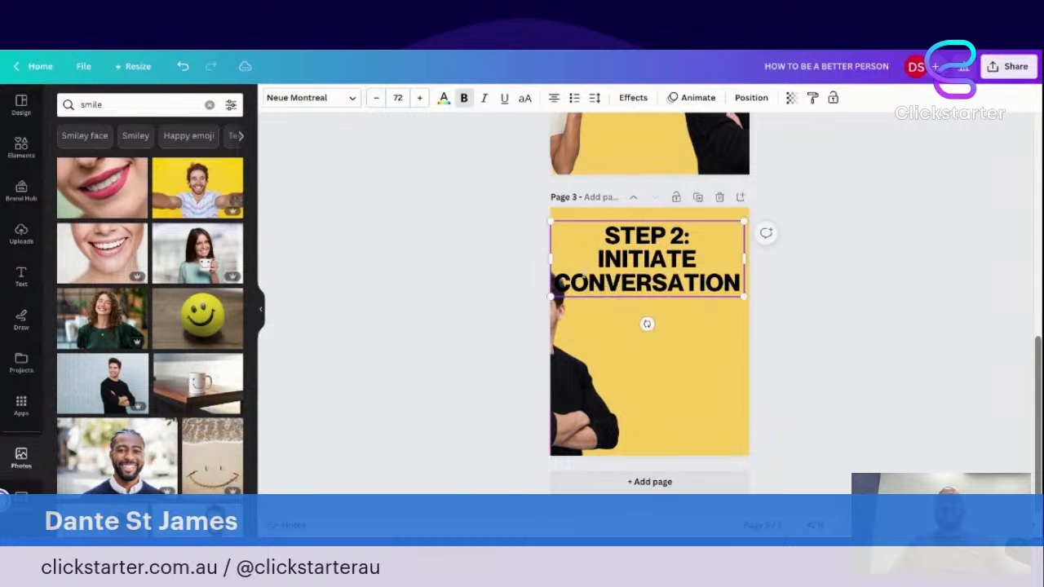
left_click(710, 371)
left_click(636, 231)
left_click_drag(637, 232, 652, 285)
left_click_drag(759, 275, 709, 295)
left_click_drag(623, 325, 631, 325)
Step: Search the photos for "talking" and add the yellow-background picture of a woman and bearded man with a string phone to page 3
left_click(91, 104)
double_click(91, 105)
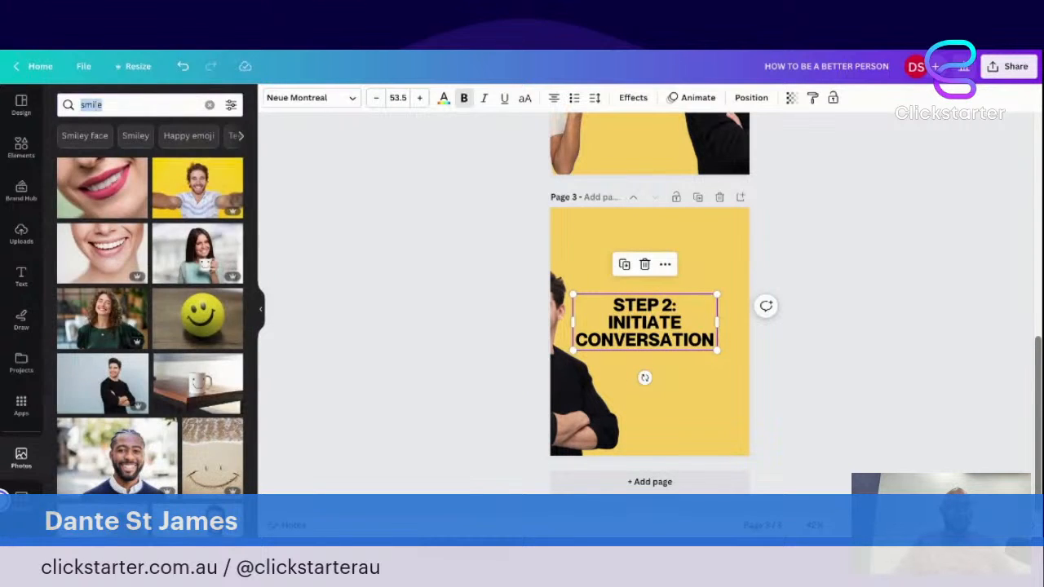
type("talking")
key("Return")
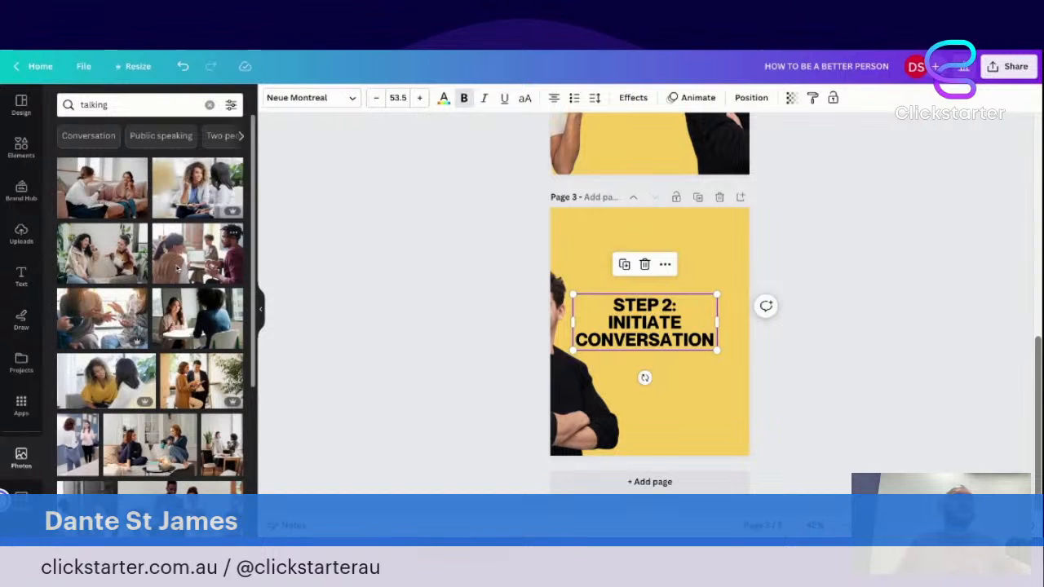
scroll(177, 346, "down", 3)
scroll(176, 346, "down", 2)
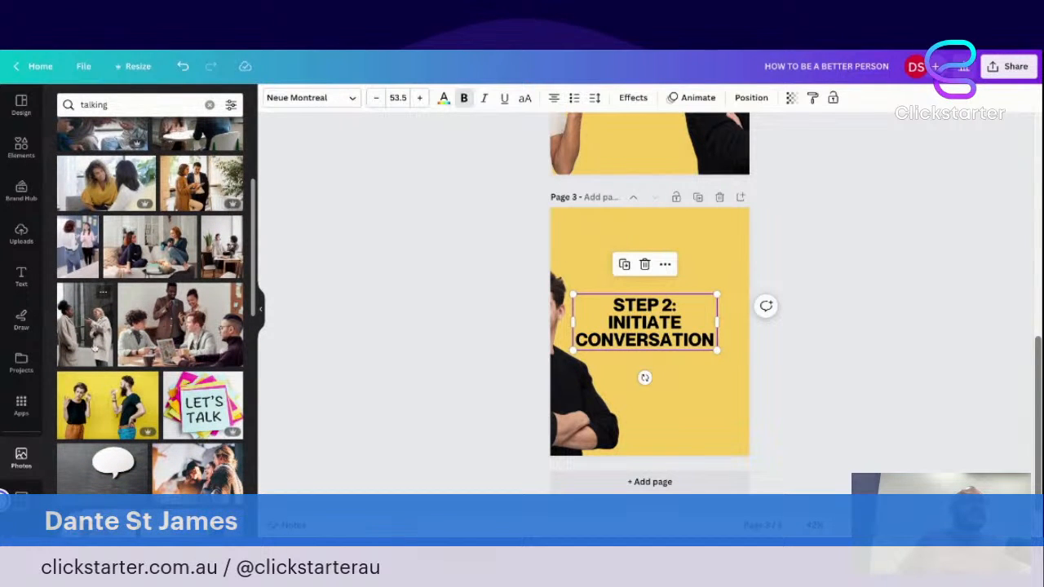
scroll(94, 348, "down", 2)
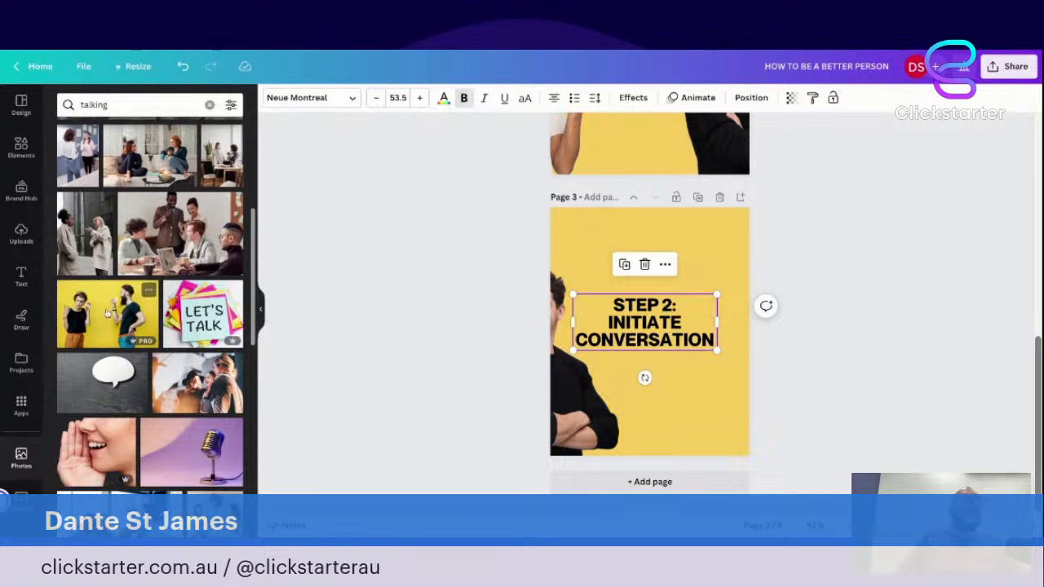
left_click(107, 313)
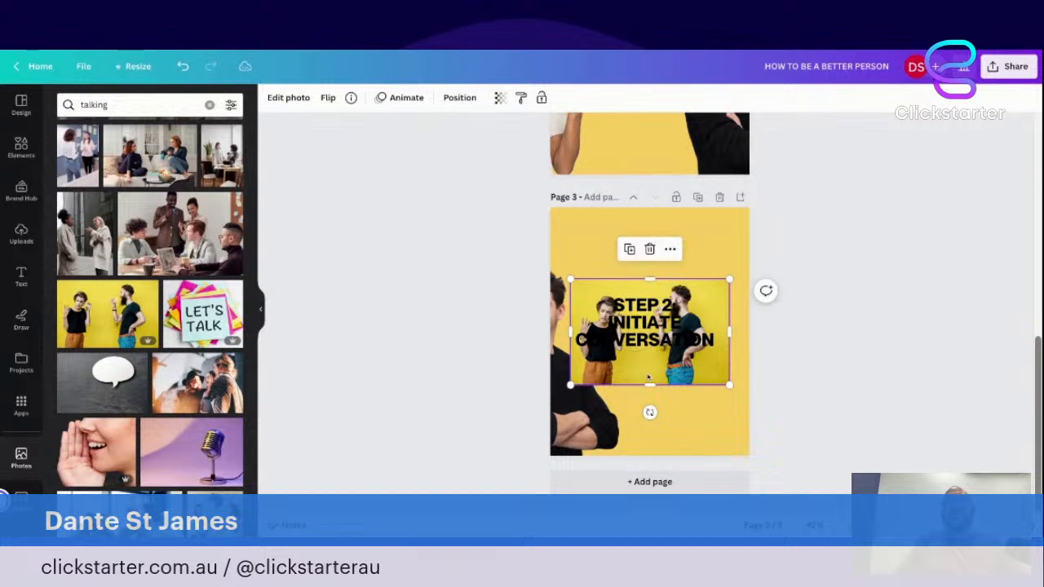
Step: Enlarge the string-phone photo to nearly page height, let it run off page 3's right edge, and remove its background
left_click_drag(648, 377, 758, 446)
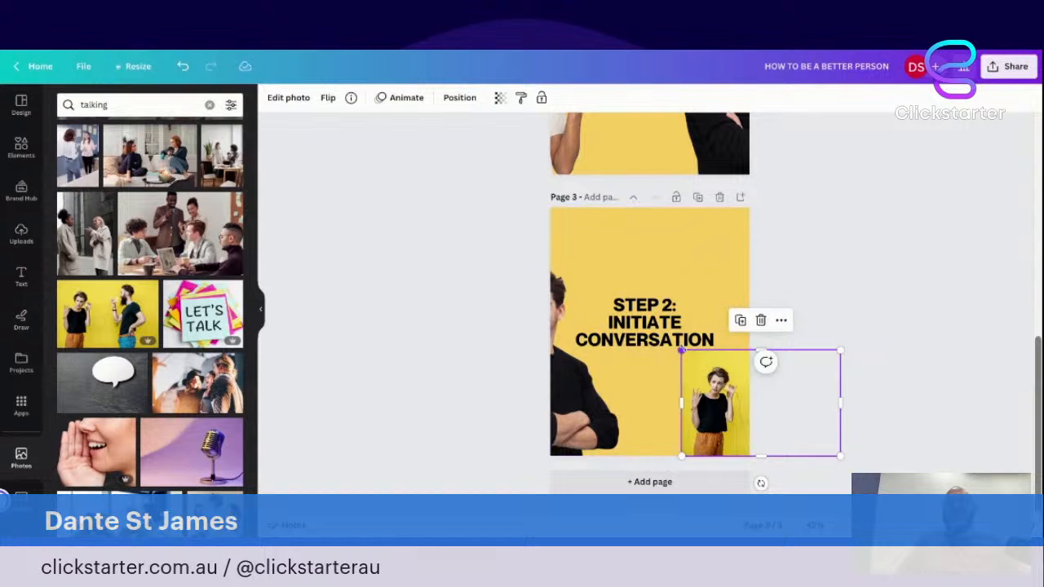
left_click_drag(681, 351, 475, 214)
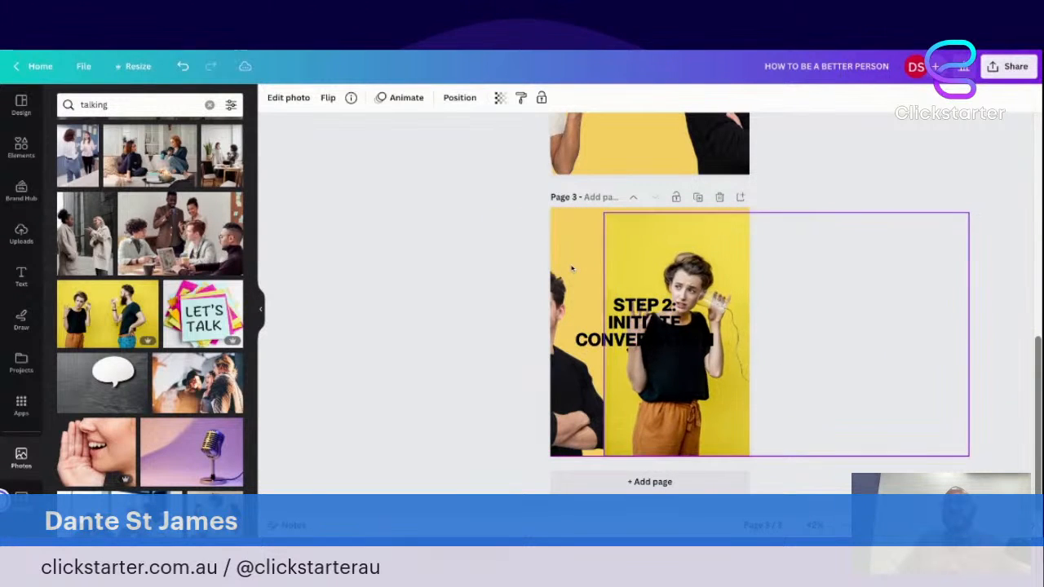
left_click_drag(627, 350, 625, 349)
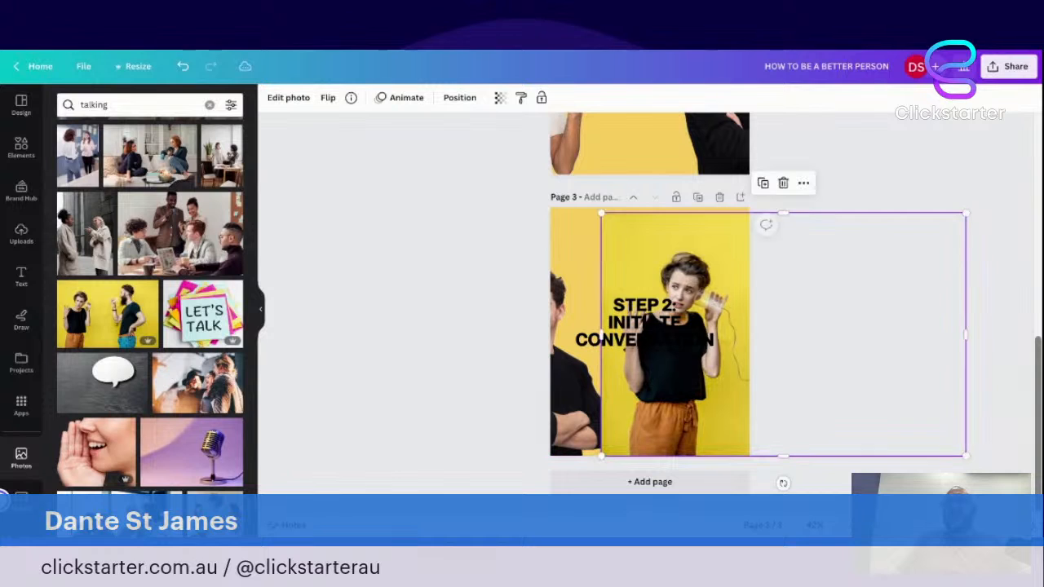
left_click(269, 97)
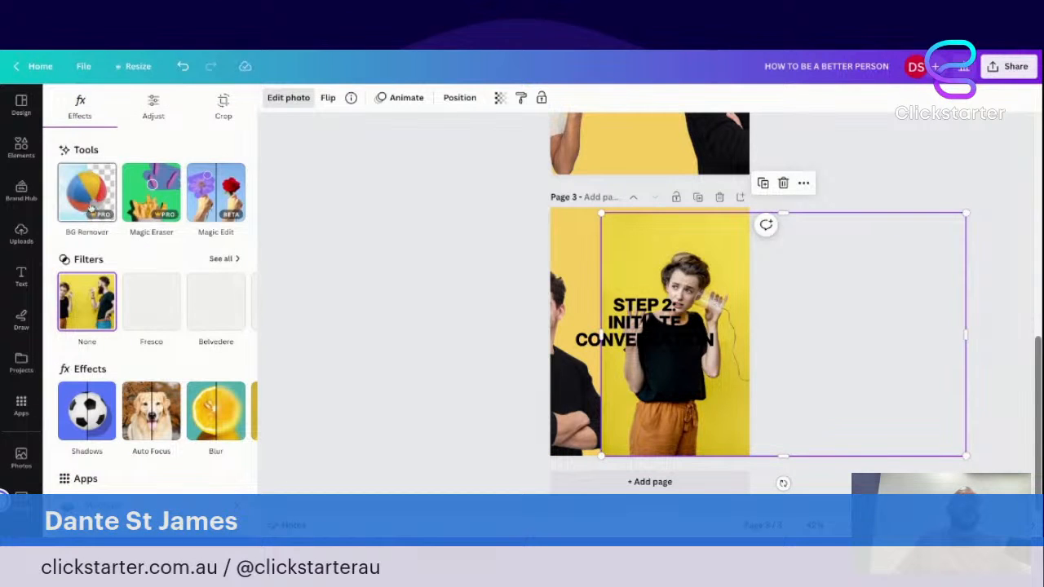
left_click(90, 206)
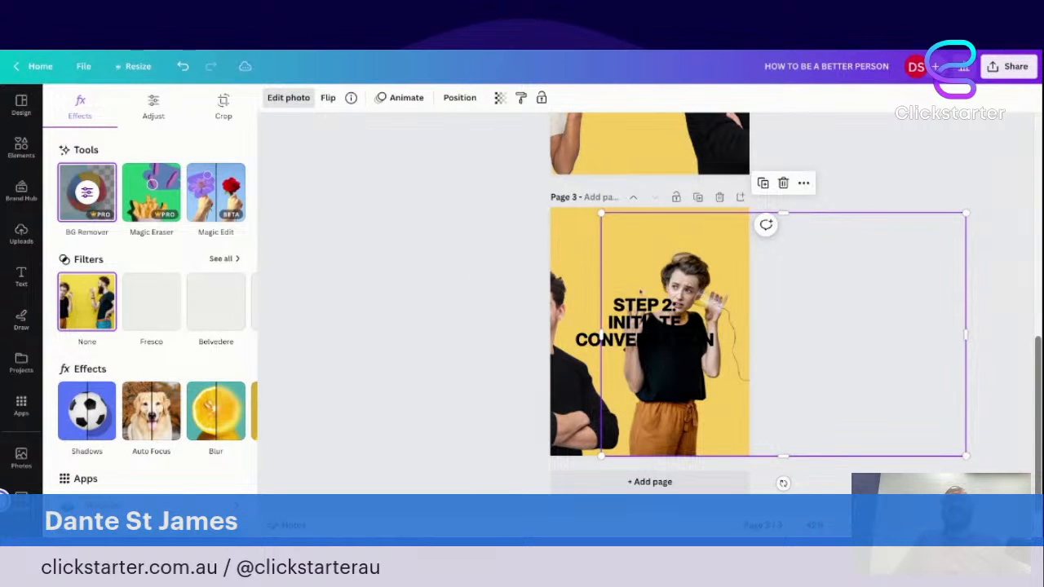
Step: Move the heading to the top of page 3 above the woman and reflow it into two lines, "STEP 2: INITIATE" and "CONVERSATION"
mouse_move(634, 306)
left_mouse_down()
mouse_move(623, 245)
mouse_move(644, 314)
mouse_move(655, 306)
mouse_move(643, 313)
left_mouse_up()
left_click_drag(593, 343, 581, 265)
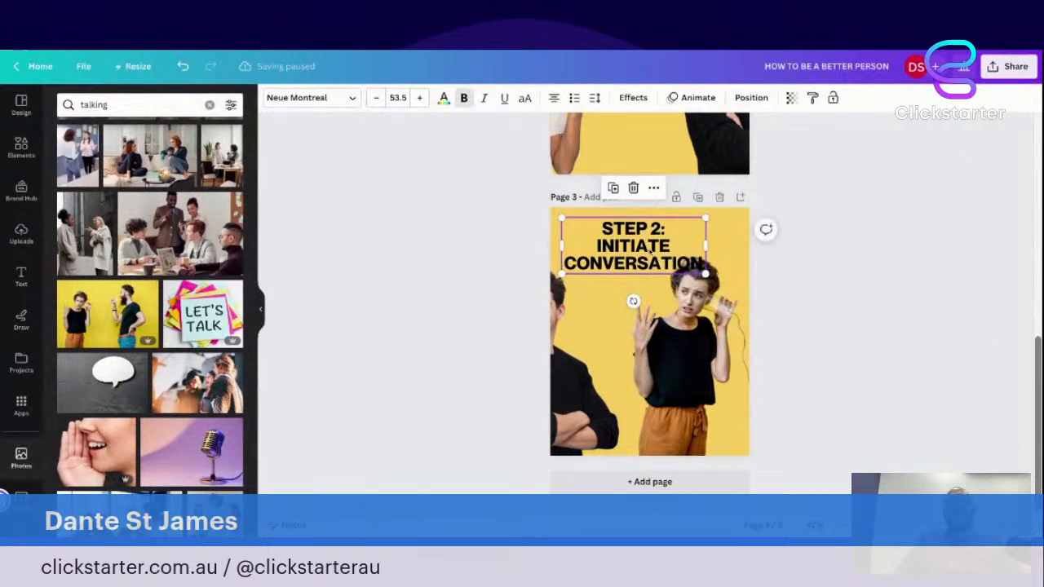
mouse_move(706, 245)
left_mouse_down()
mouse_move(740, 245)
mouse_move(707, 245)
left_mouse_up()
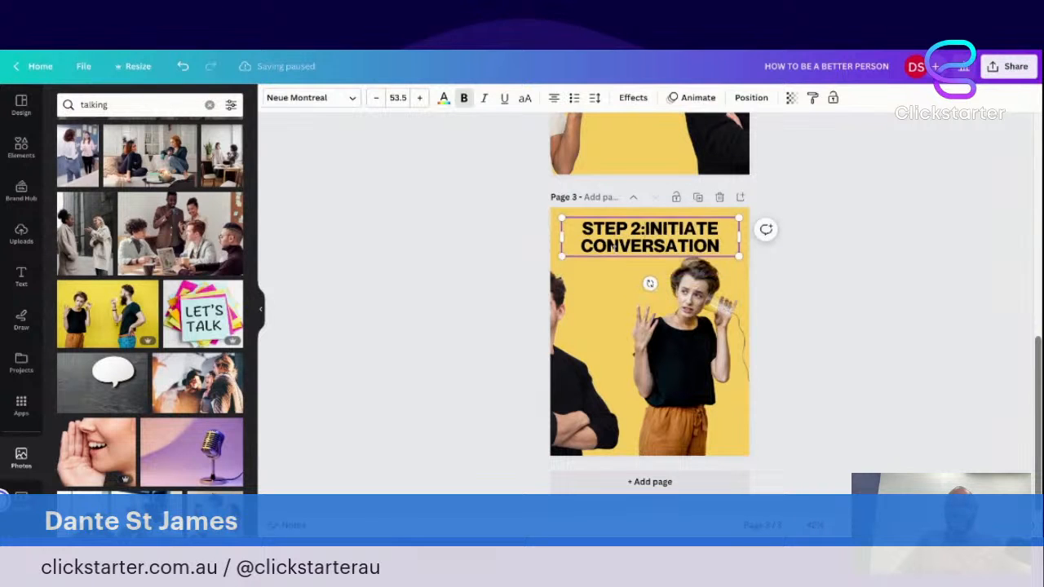
left_click(781, 253)
left_click(641, 240)
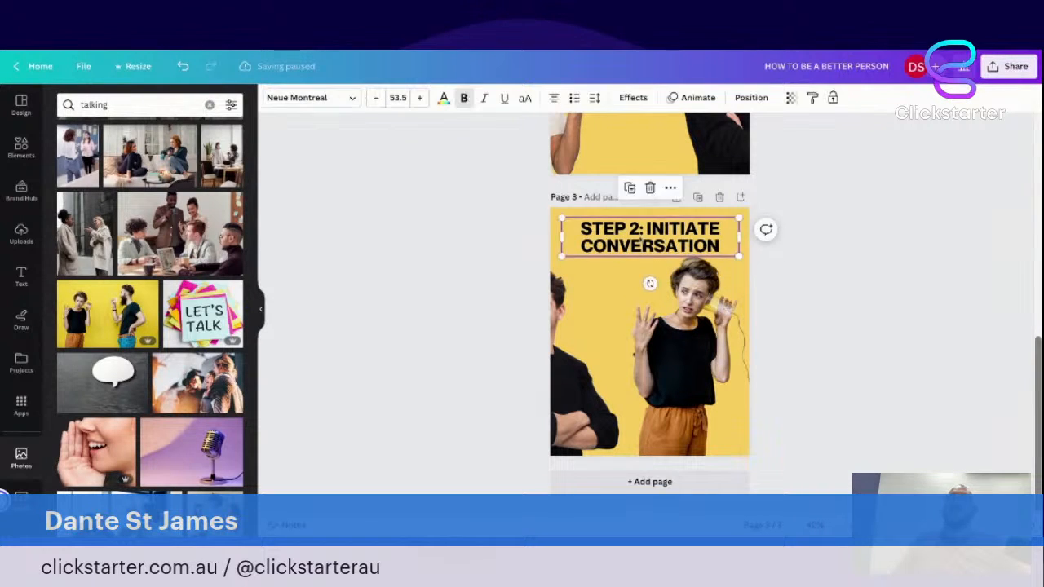
Step: Shift the string-phone photo left on page 3 so the woman stands near the centre beneath the heading
left_click(680, 356)
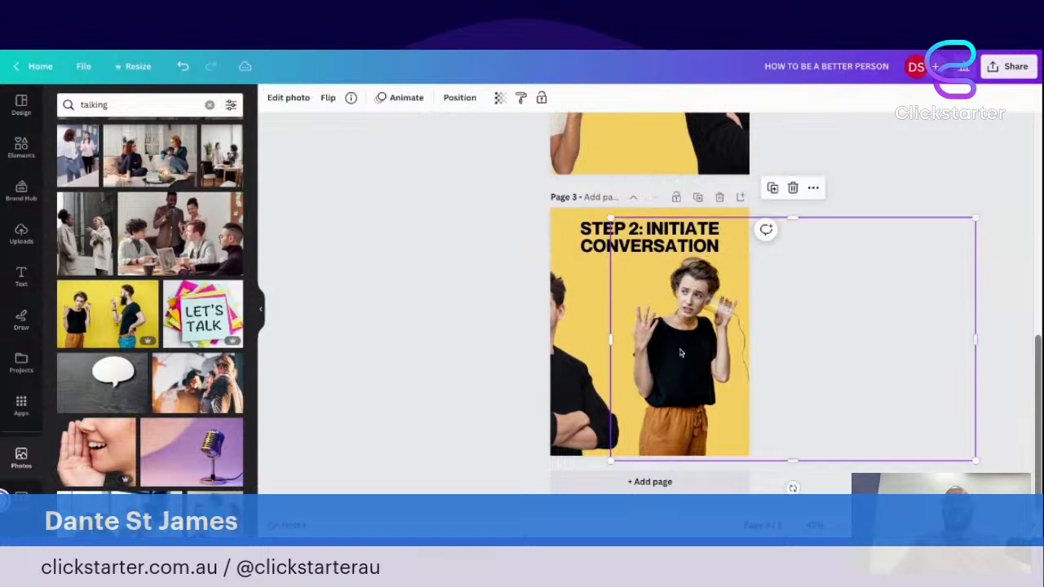
left_click_drag(680, 352, 651, 352)
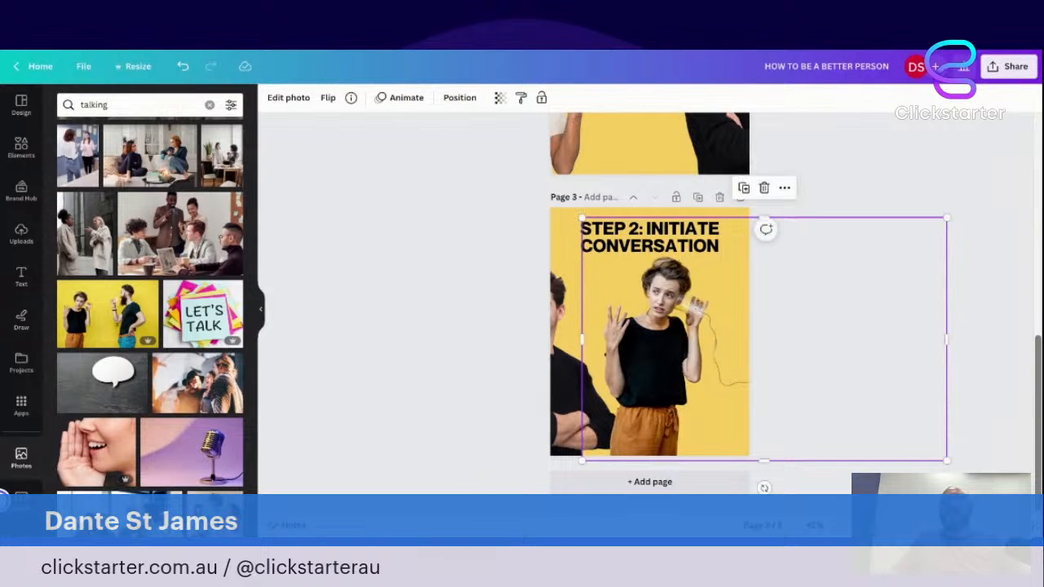
left_click(523, 252)
Step: Duplicate page 3, delete the crossed-arms man from the copy, and shift the string-phone photo left so the bearded man continues the scene
left_click(698, 198)
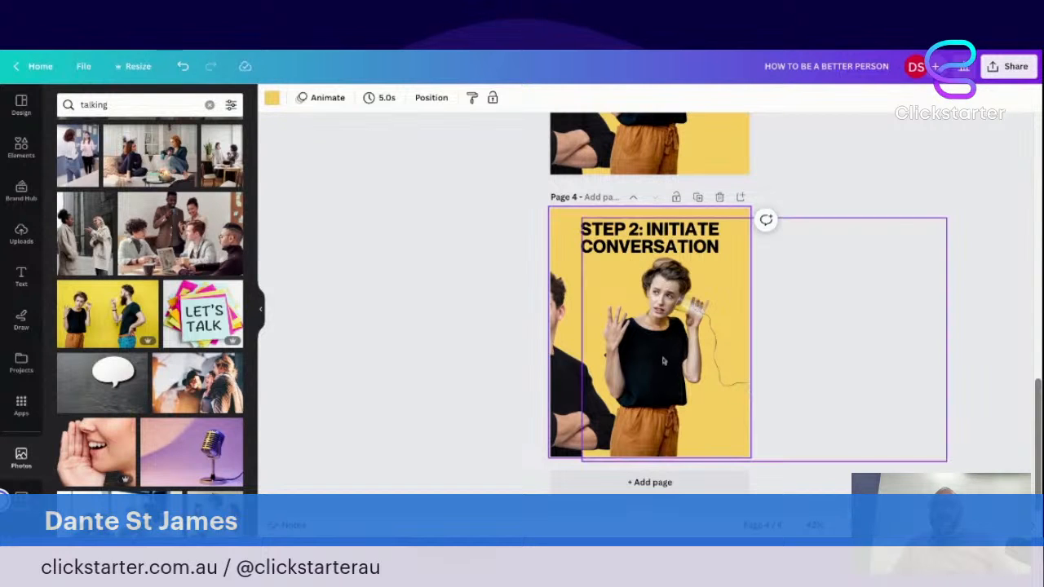
left_click_drag(665, 361, 474, 361)
left_click(785, 328)
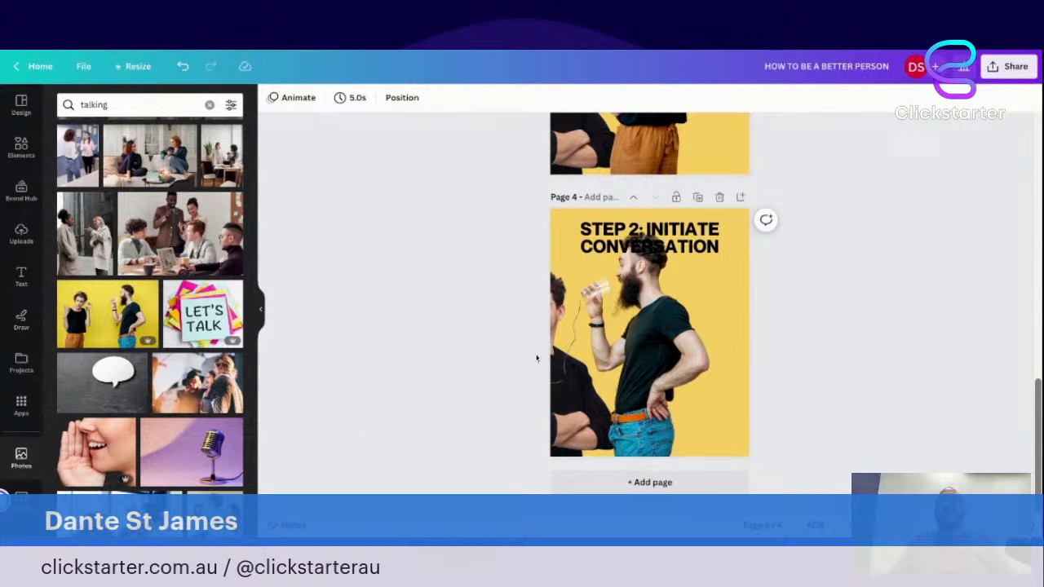
left_click(566, 411)
left_click_drag(569, 356, 804, 356)
left_click(574, 436)
key("Delete")
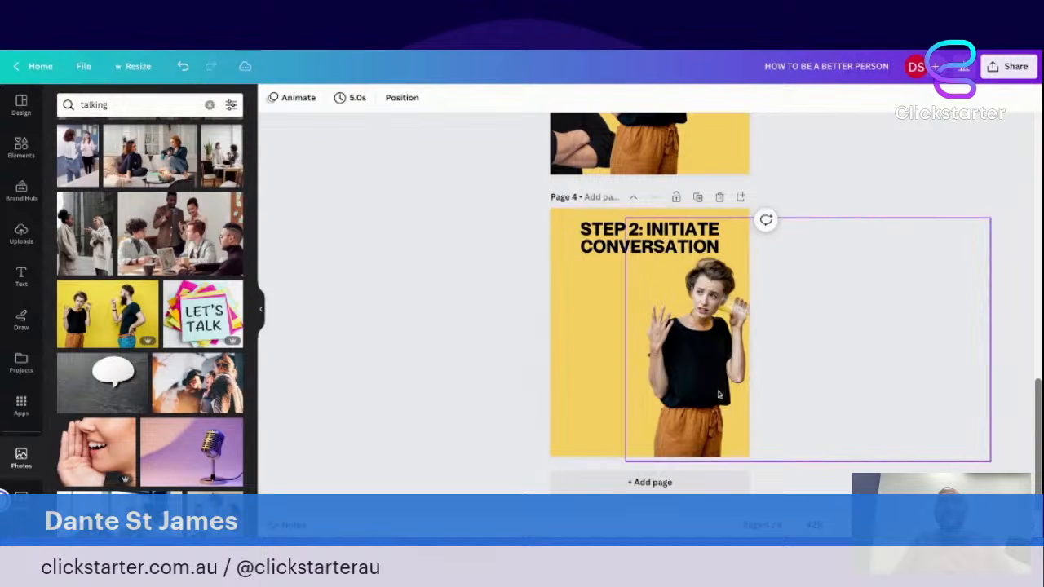
mouse_move(709, 391)
left_mouse_down()
mouse_move(481, 392)
mouse_move(711, 392)
left_mouse_up()
left_click(797, 318)
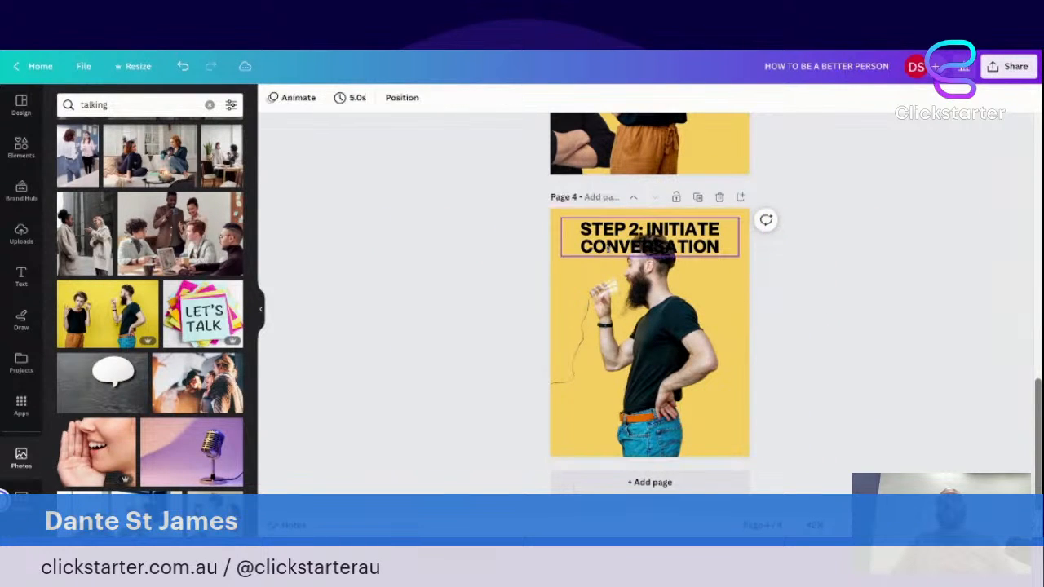
Step: Replace page 4's heading with "NOW YOU'RE BETTER!" and narrow it into three lines to the right of the bearded man's head
double_click(605, 233)
key("BackSpace")
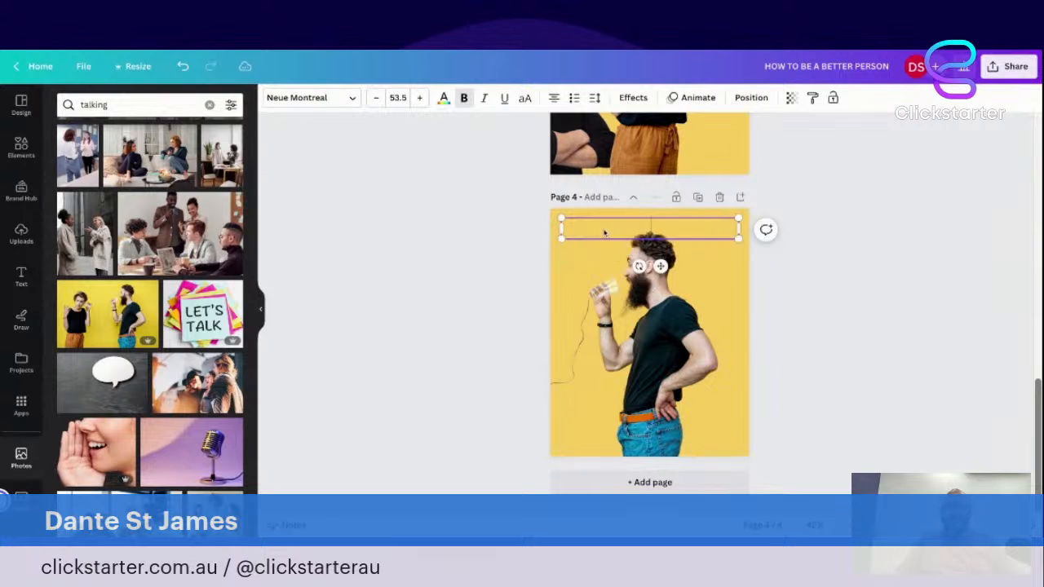
type("NOW YOU'RE BETTER!")
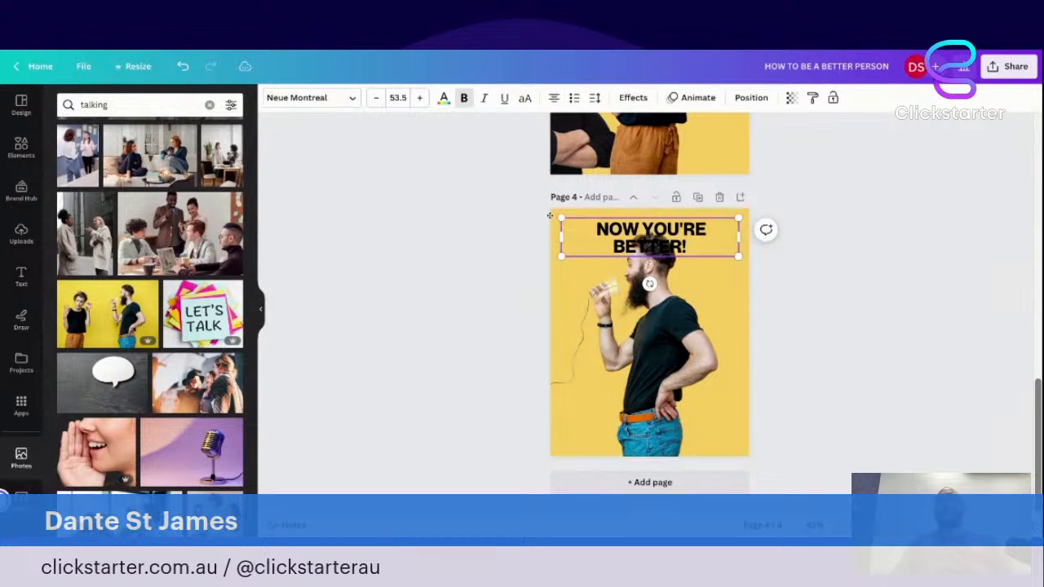
left_click_drag(560, 236, 718, 257)
left_click(810, 326)
left_click(875, 254)
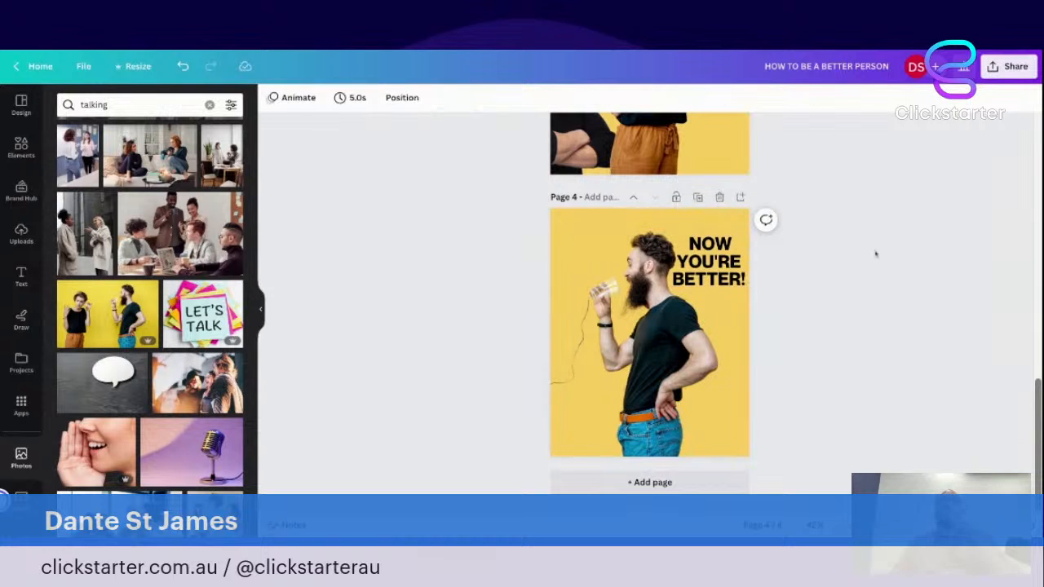
Step: Shift the bearded man's photo slightly left on page 4 and enlarge the "NOW YOU'RE BETTER!" heading to size 57.6
left_click_drag(648, 369, 637, 368)
left_click(831, 361)
left_click(700, 279)
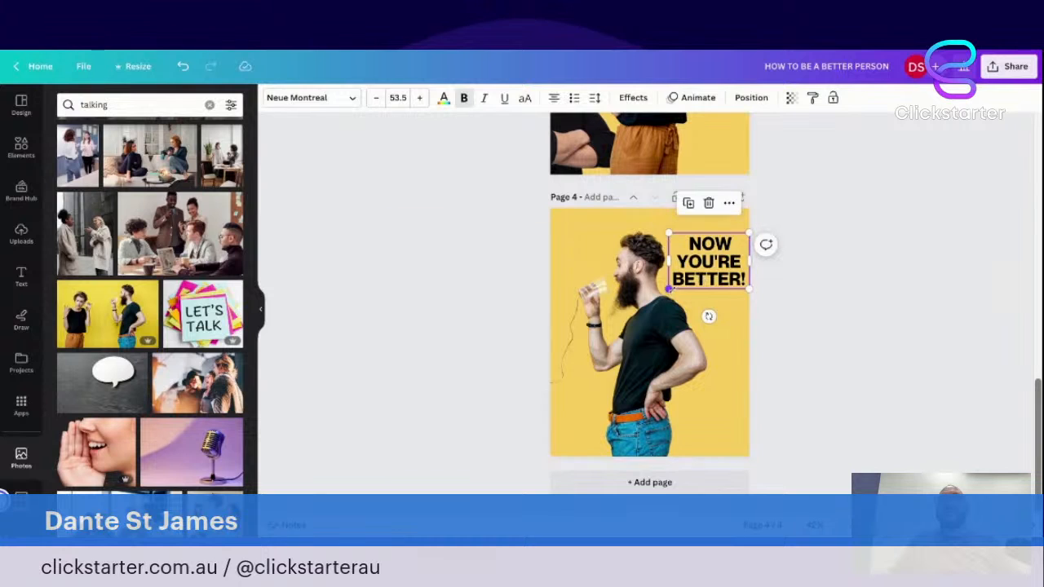
left_click_drag(668, 288, 662, 291)
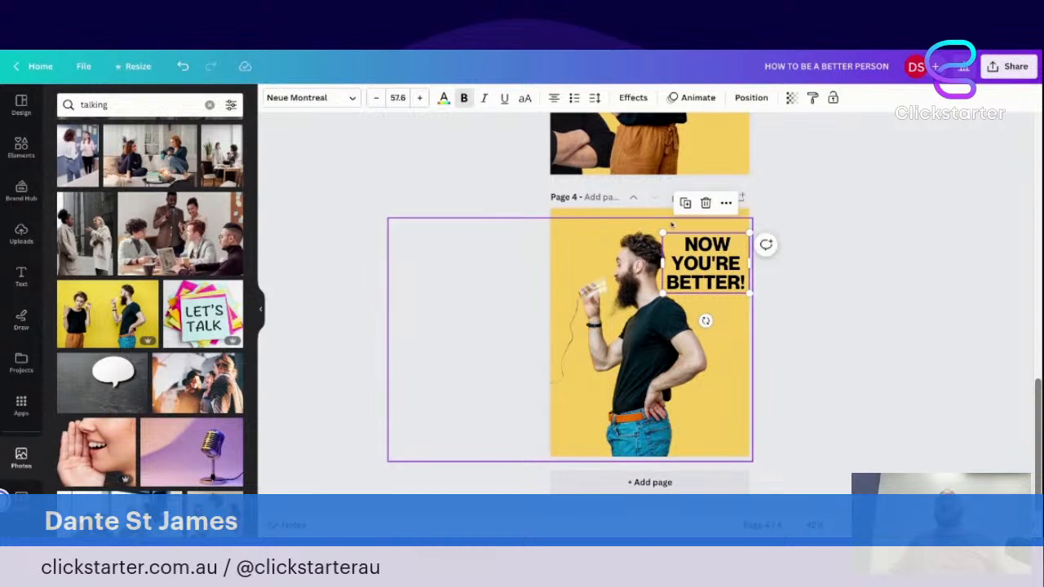
left_click(890, 240)
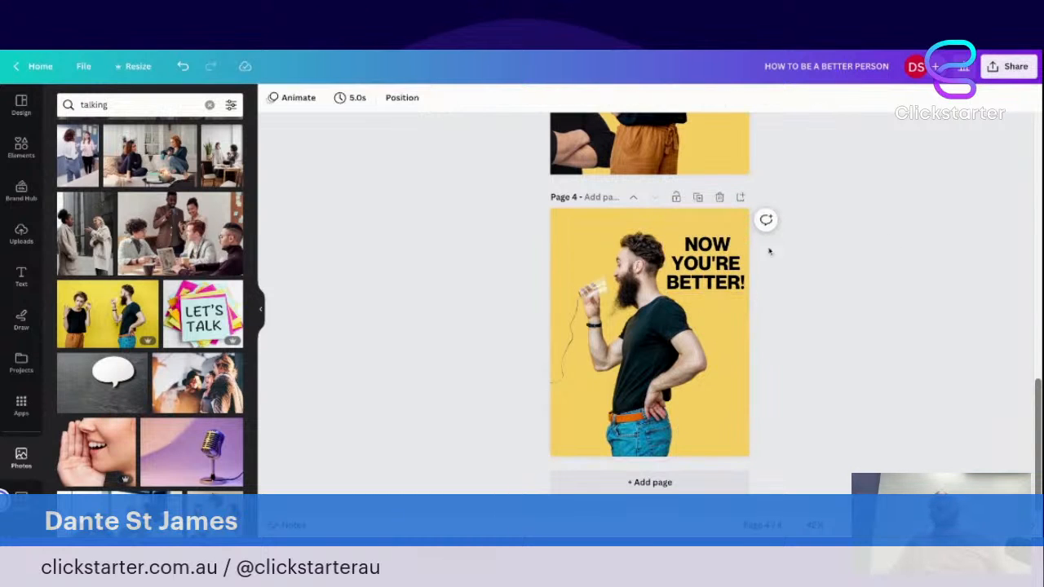
Step: Add a fifth page and place the white True Blue IT Services logo from the brand logos on it
left_click(676, 485)
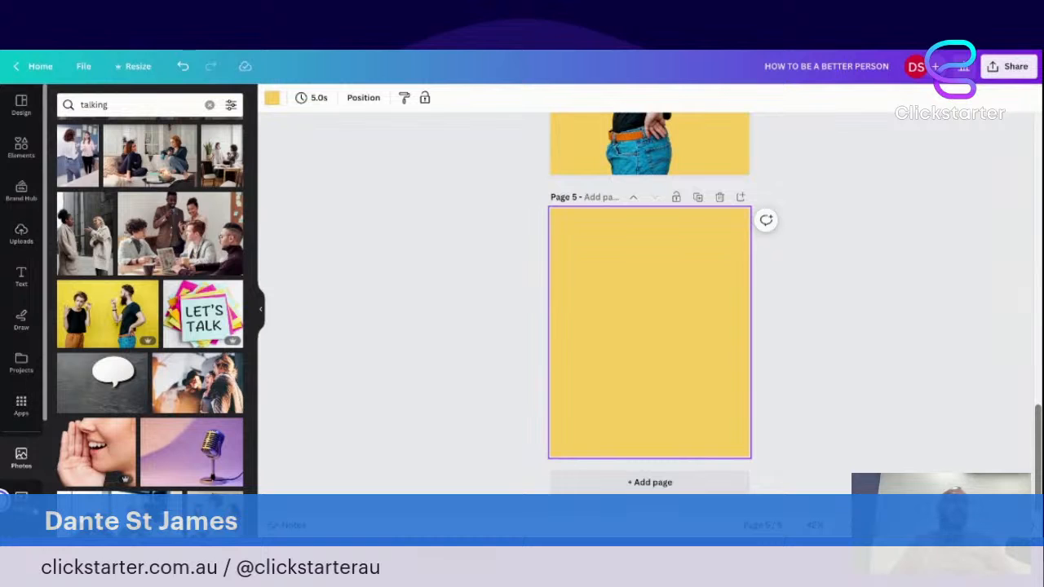
left_click(15, 201)
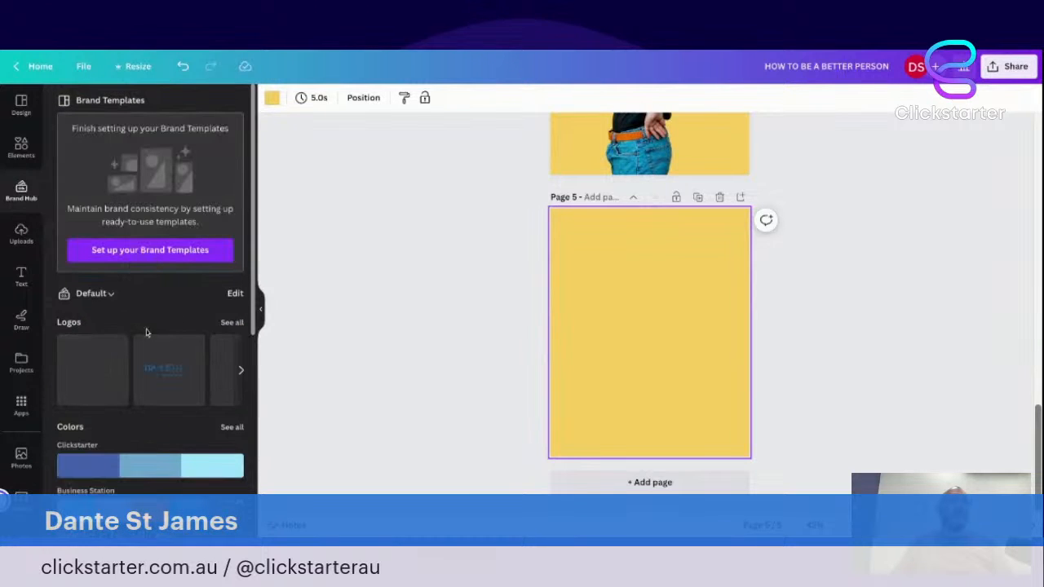
left_click(231, 323)
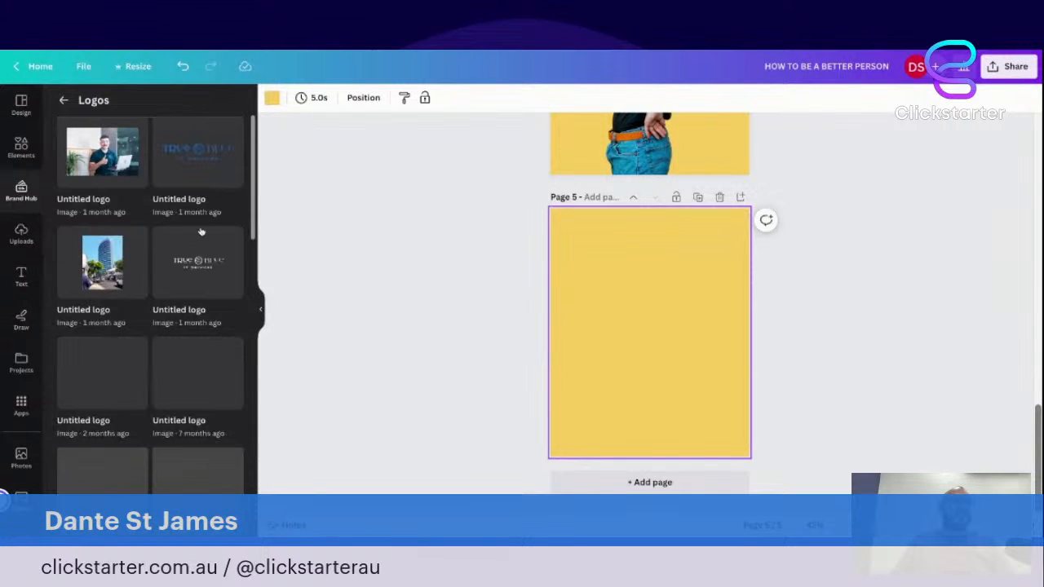
scroll(195, 406, "down", 5)
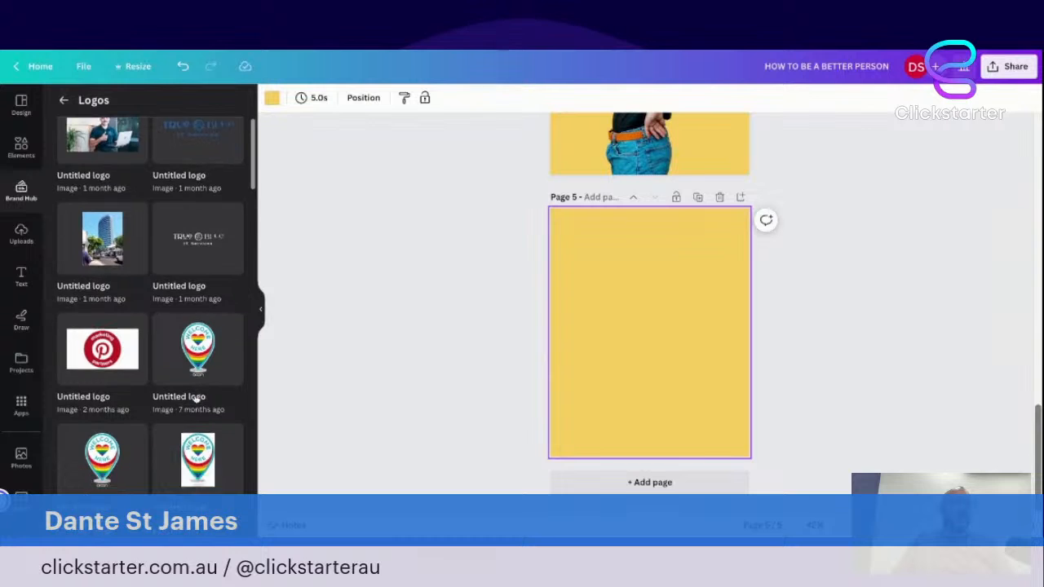
scroll(196, 400, "down", 5)
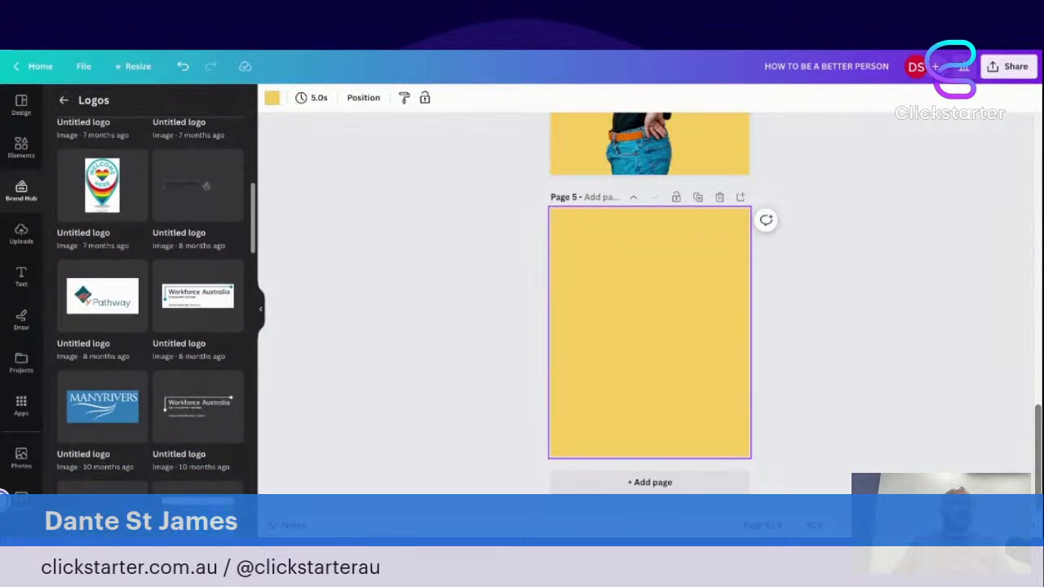
scroll(151, 306, "up", 5)
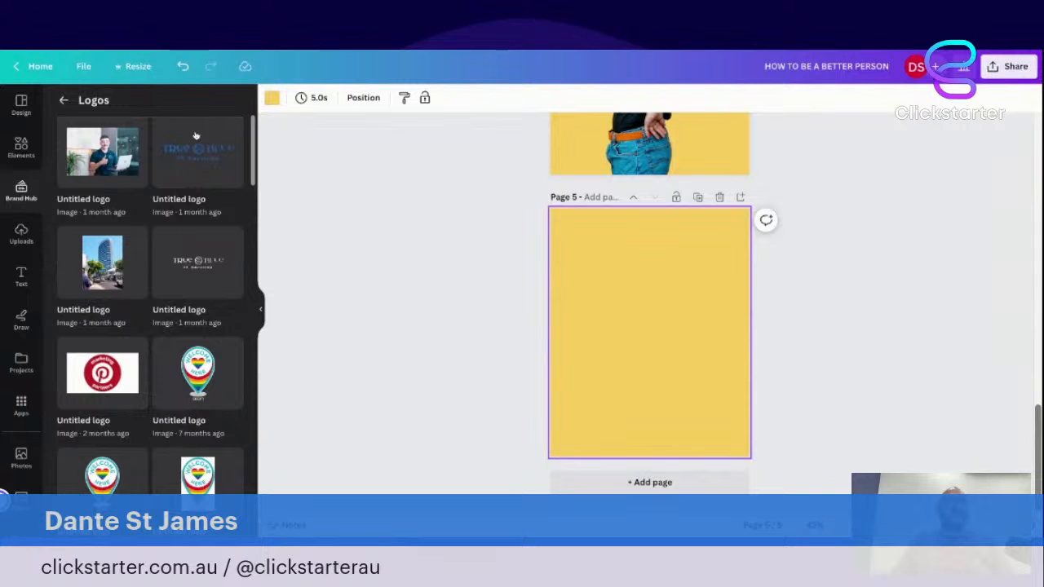
left_click(195, 265)
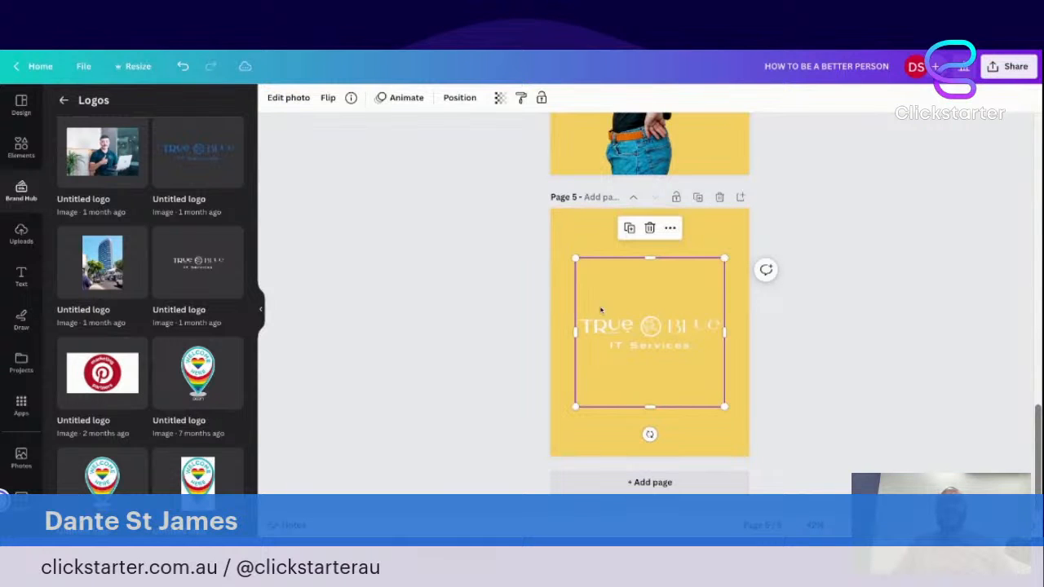
Step: Change page 5's background to the dark brown from the Center of Life brand palette
left_click(589, 241)
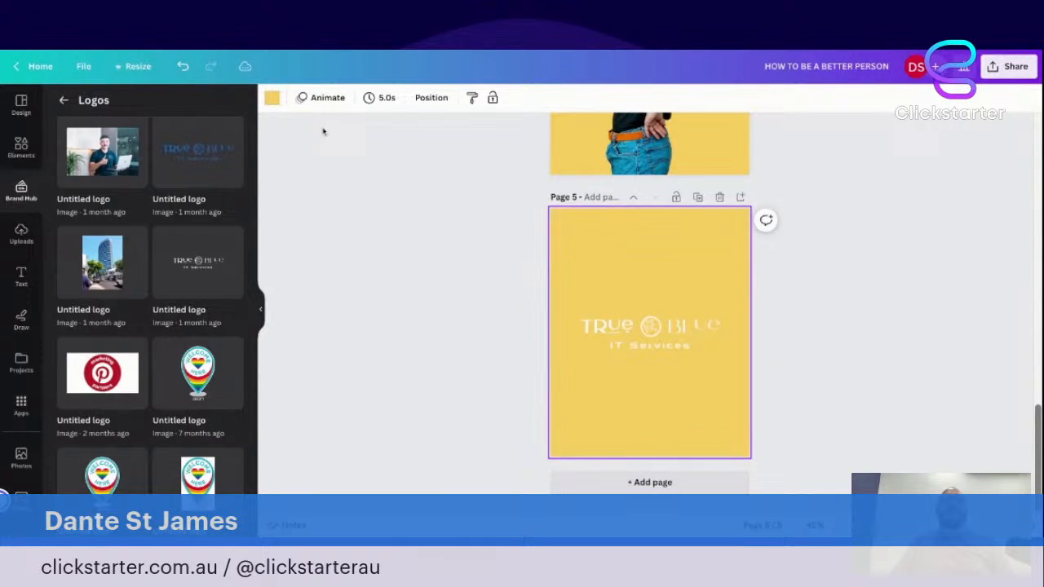
left_click(271, 98)
left_click(101, 400)
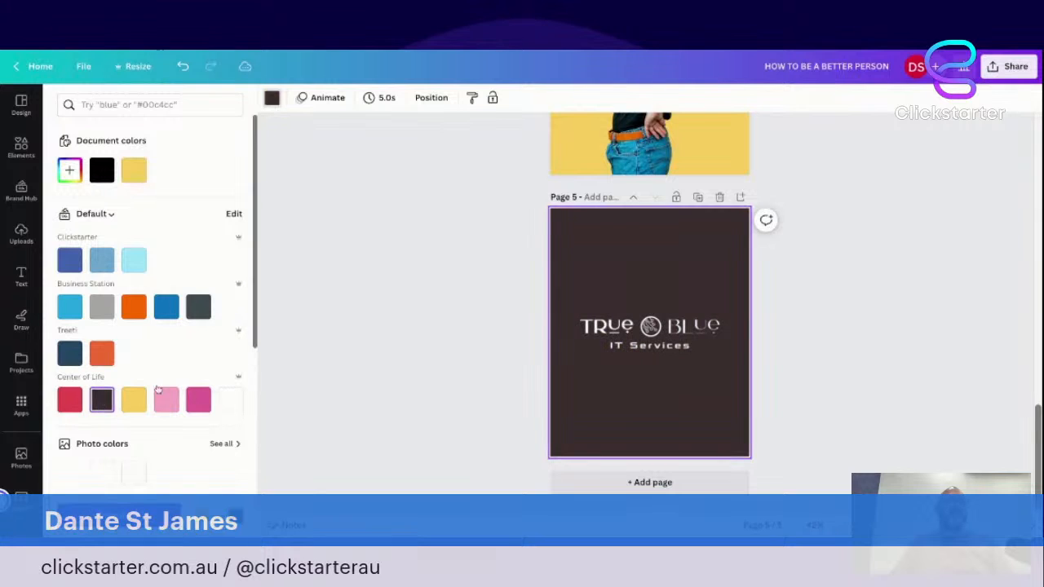
left_click(426, 328)
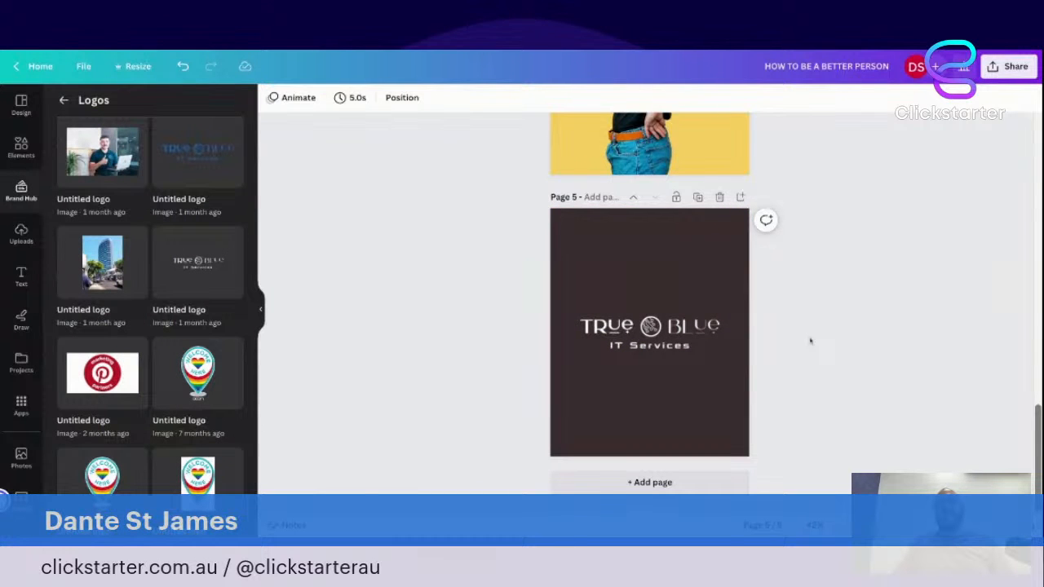
Step: Download all five pages of the carousel as a PDF Standard file
scroll(809, 340, "up", 15)
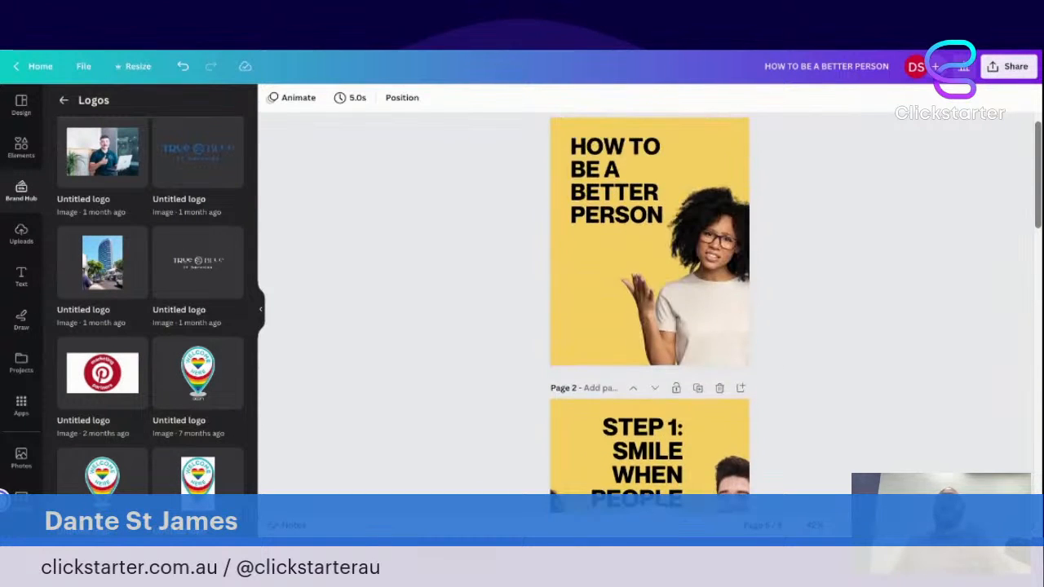
scroll(809, 341, "up", 1)
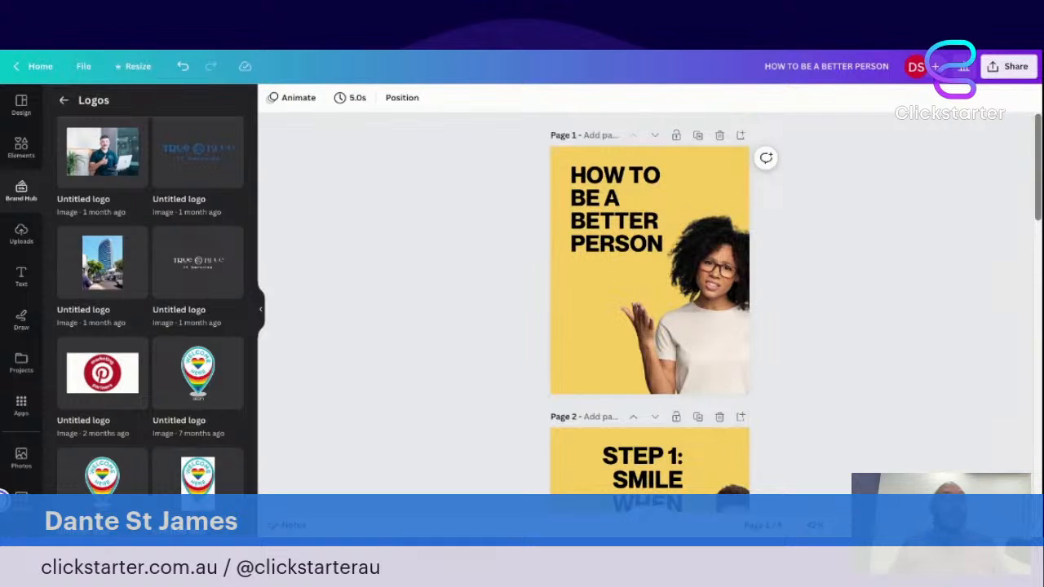
left_click(1010, 66)
left_click(861, 370)
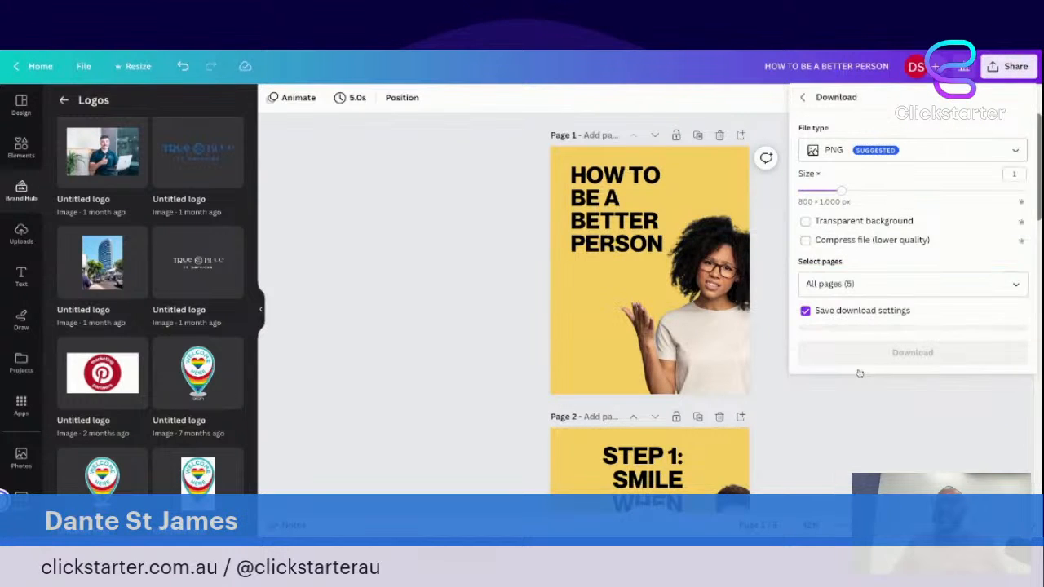
left_click(864, 150)
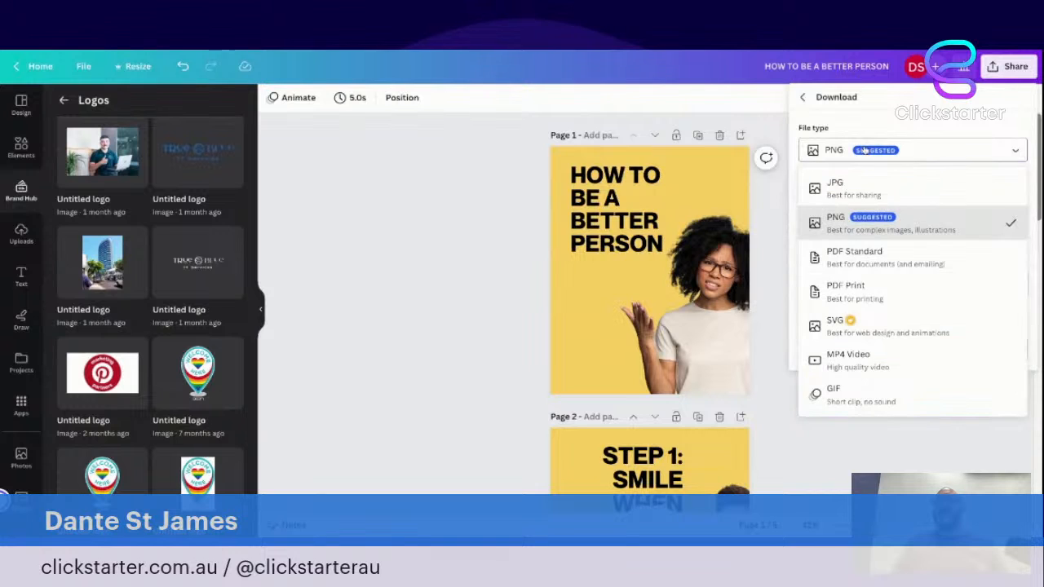
left_click(859, 256)
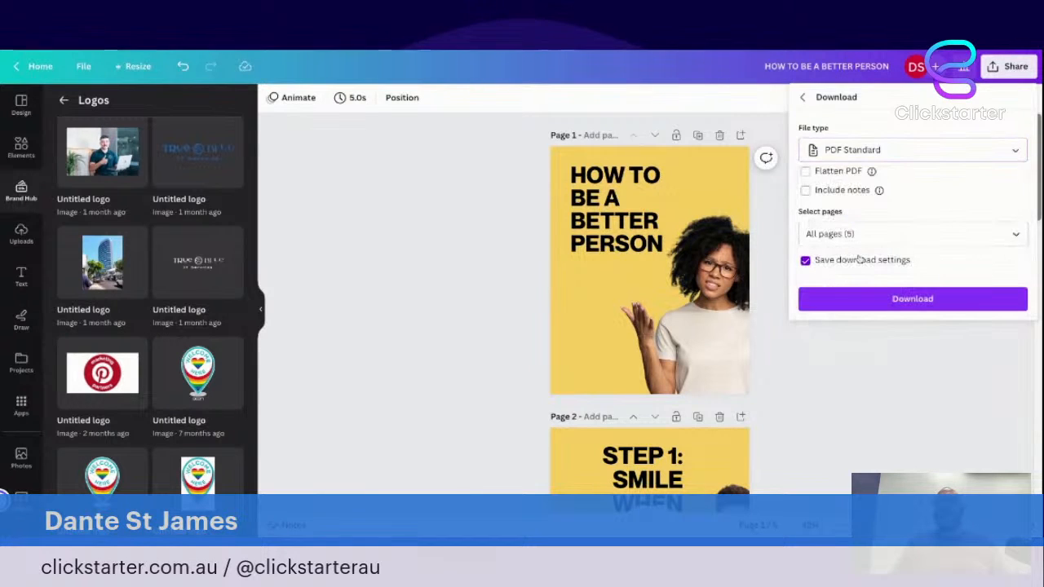
left_click(897, 301)
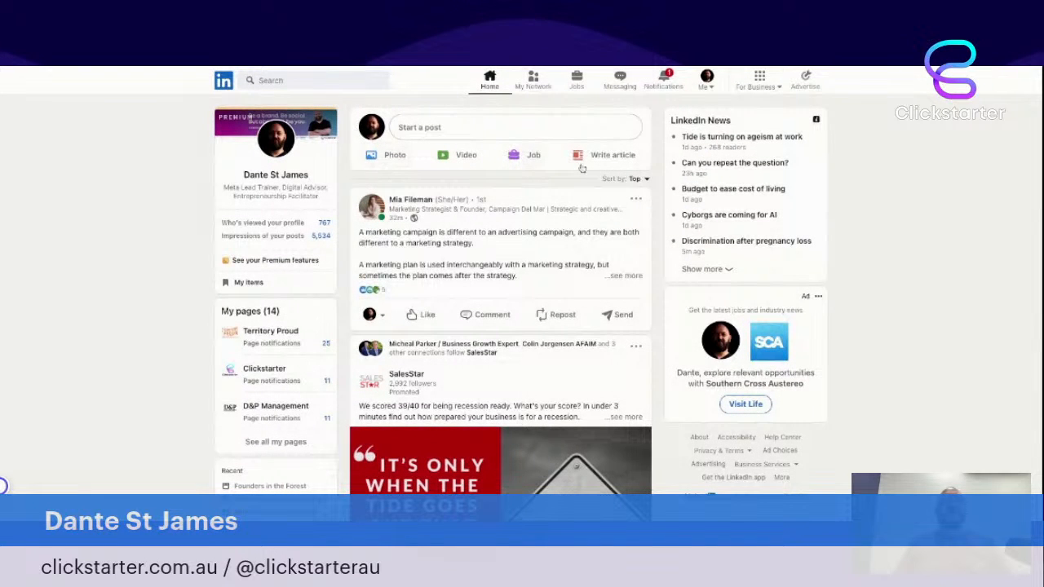
Step: Start a new LinkedIn post and upload "HOW TO BE A BETTER PERSON.pdf" as its document
left_click(509, 128)
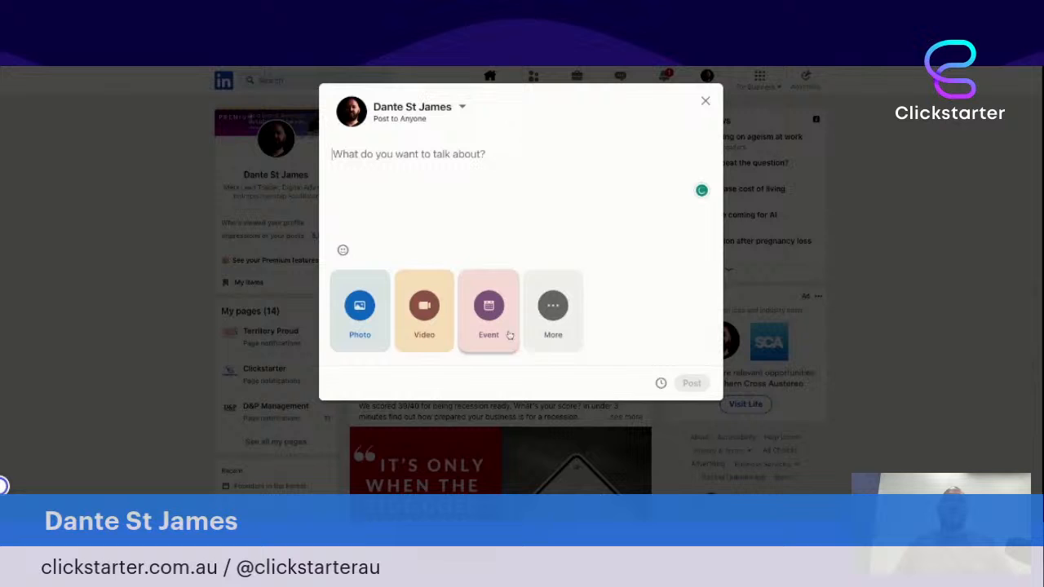
left_click(553, 305)
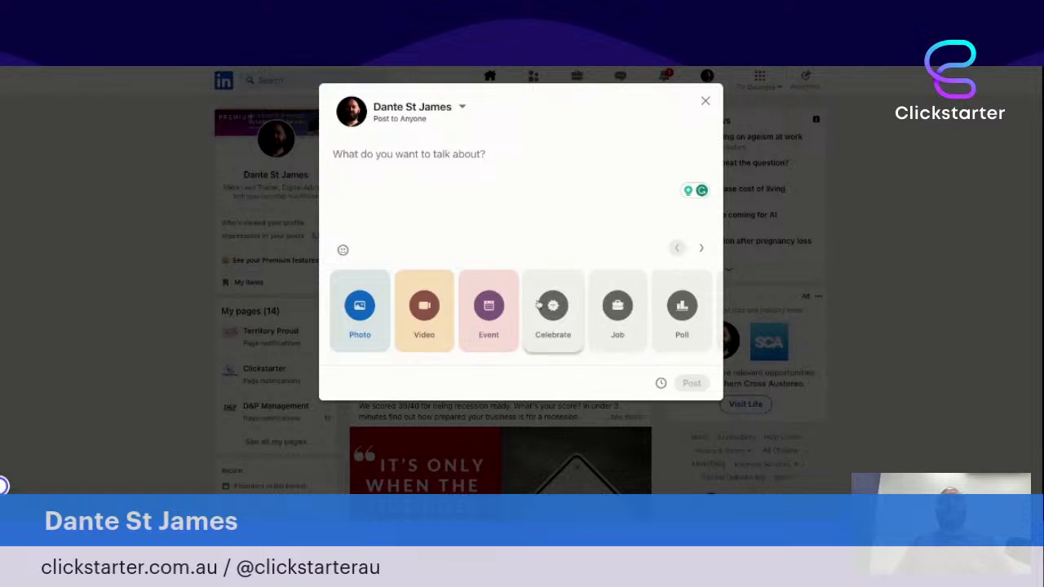
left_click(700, 250)
left_click(361, 314)
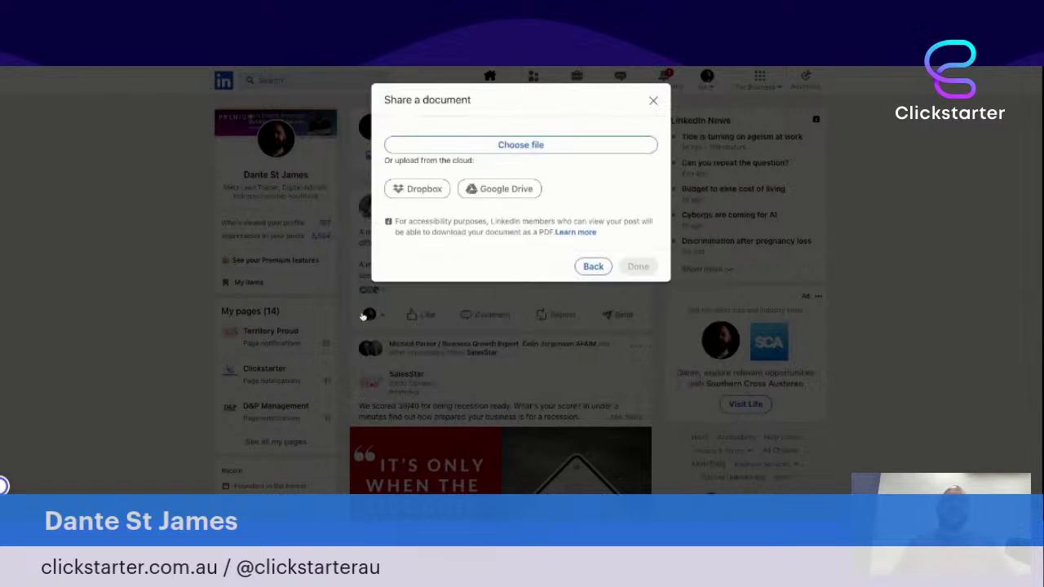
left_click(488, 148)
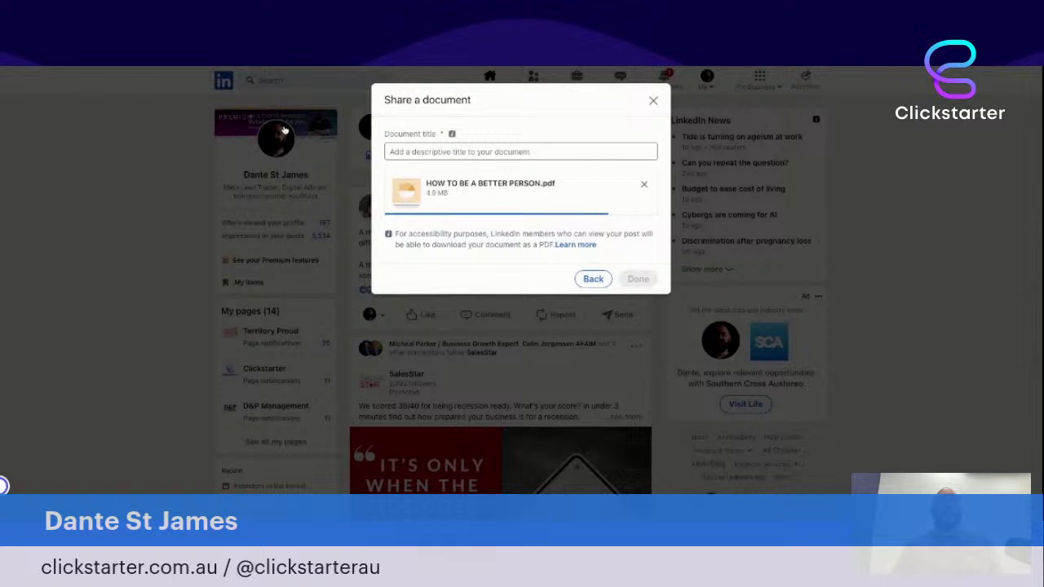
Step: Title the uploaded document "How to be a better person"
left_click(416, 151)
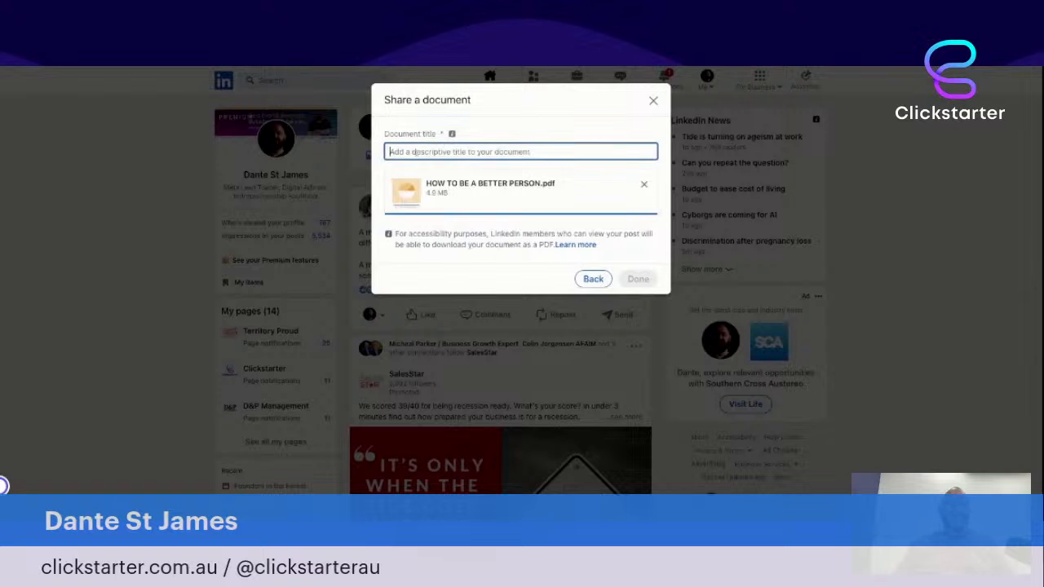
type("How to be a better person")
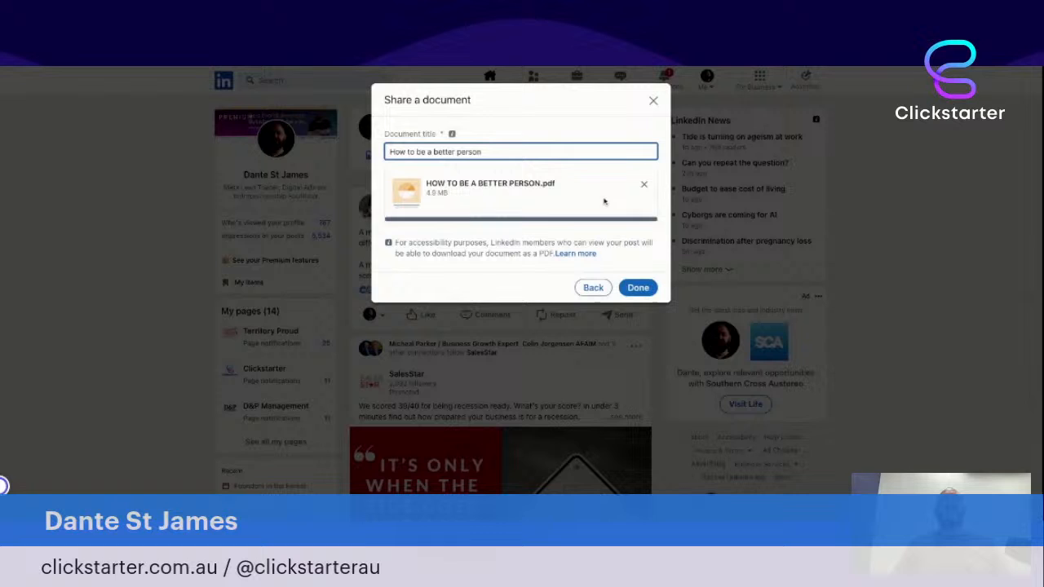
left_click(638, 294)
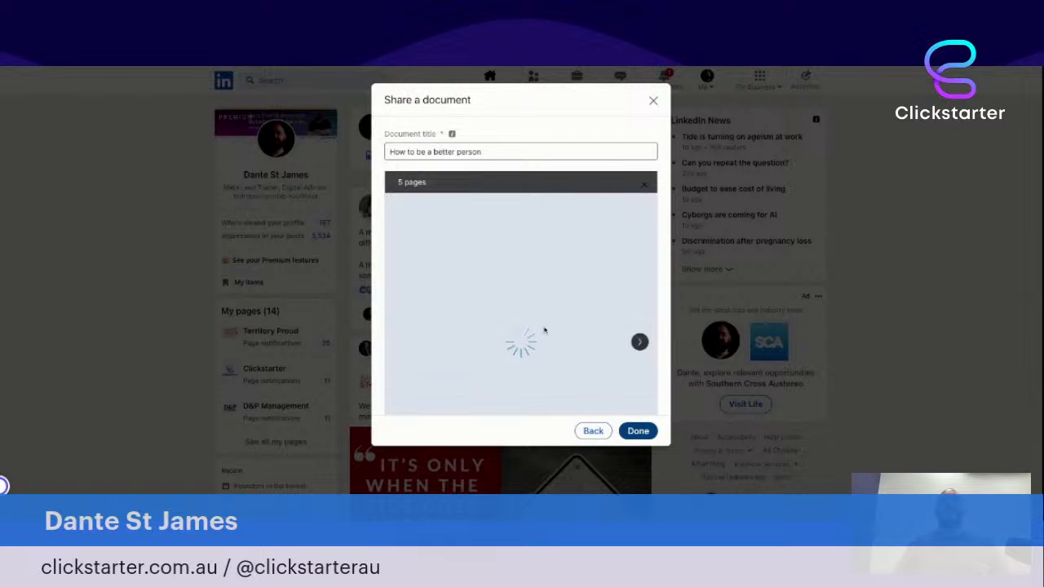
Step: Preview the uploaded carousel full screen, paging through to the last slides and back to check how the photos continue across pages
scroll(551, 254, "down", 3)
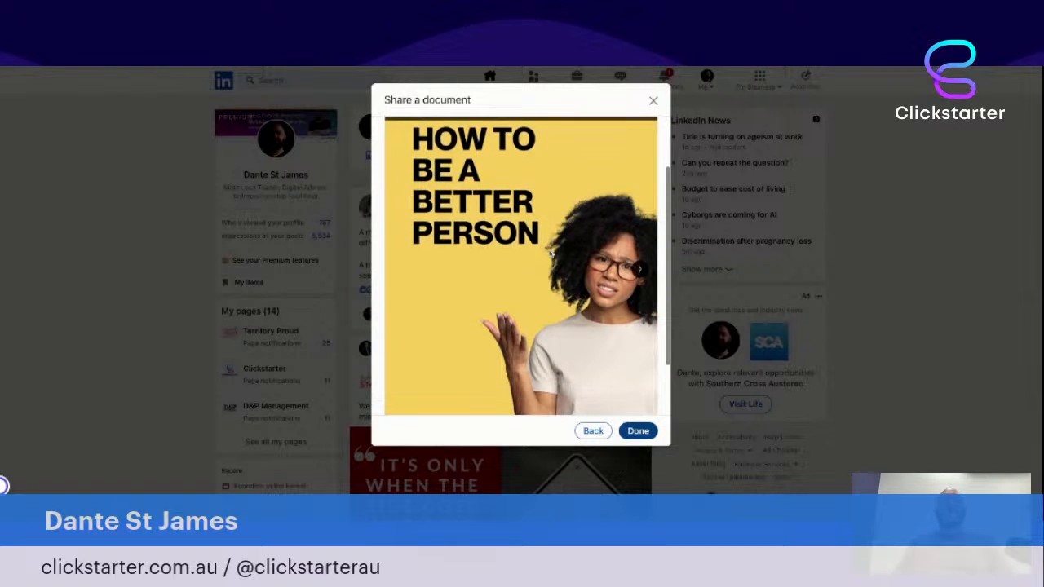
scroll(615, 355, "down", 2)
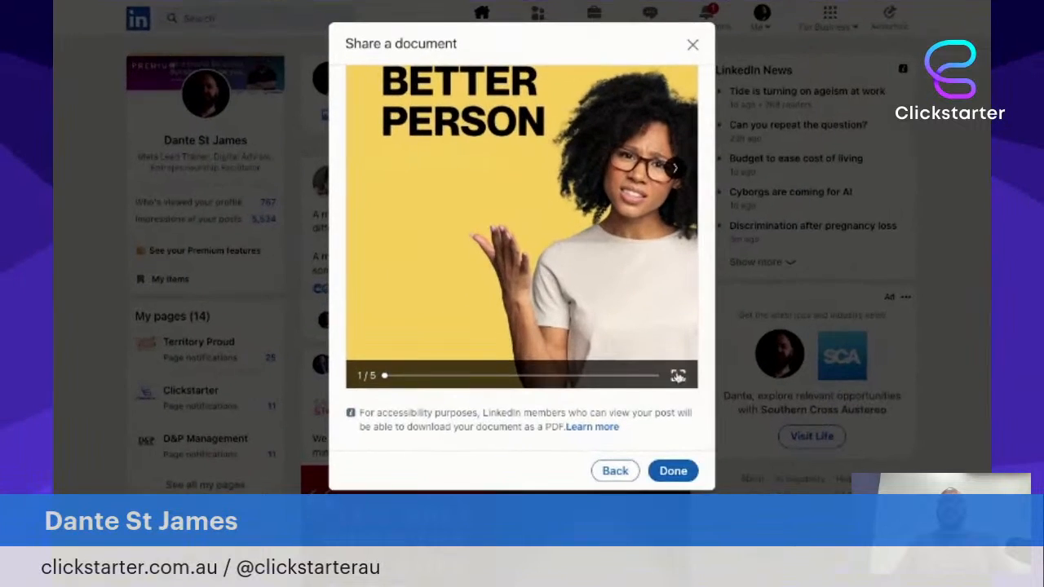
left_click(678, 376)
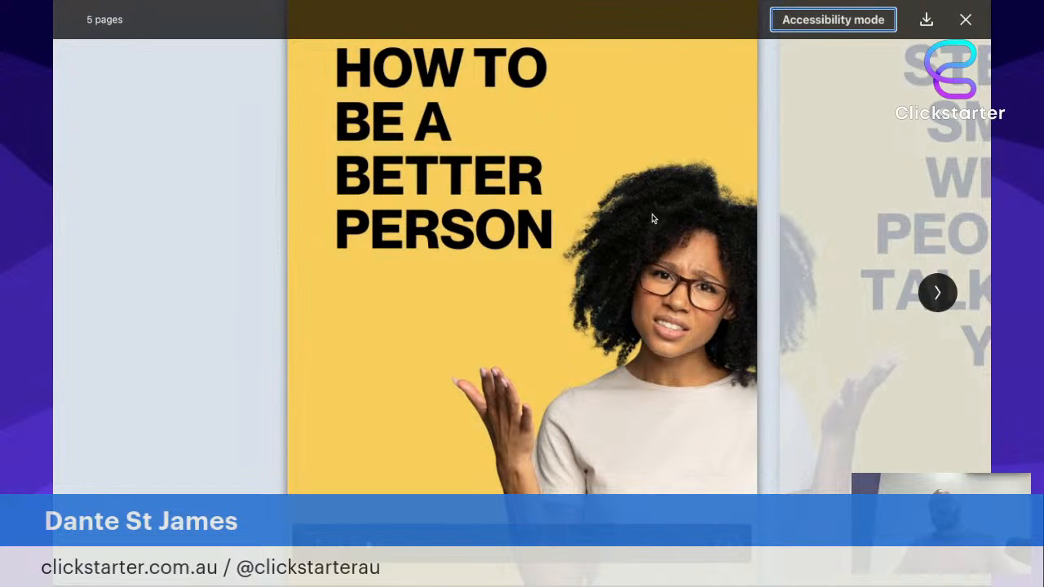
left_click(937, 293)
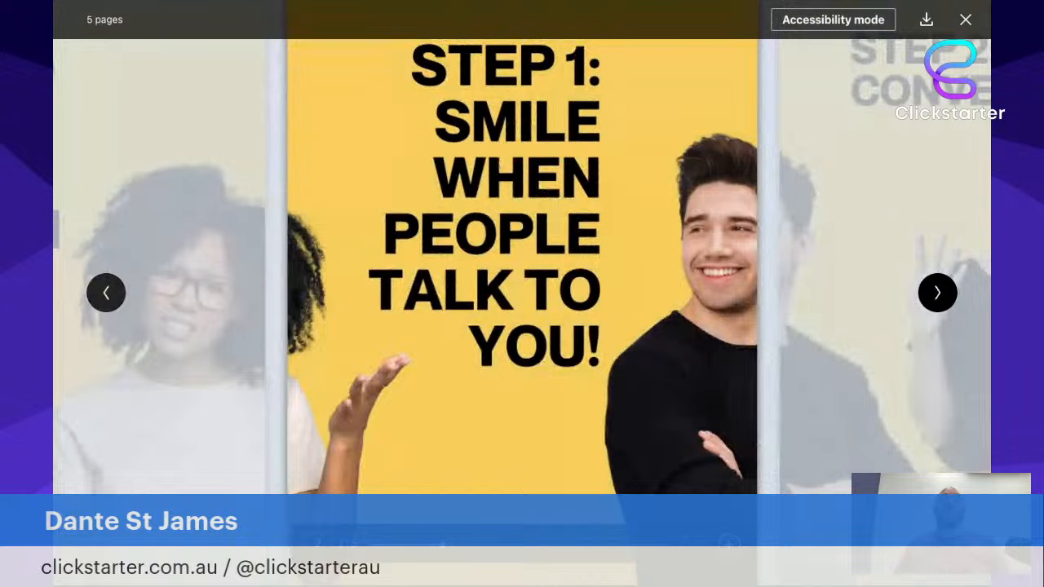
left_click(937, 292)
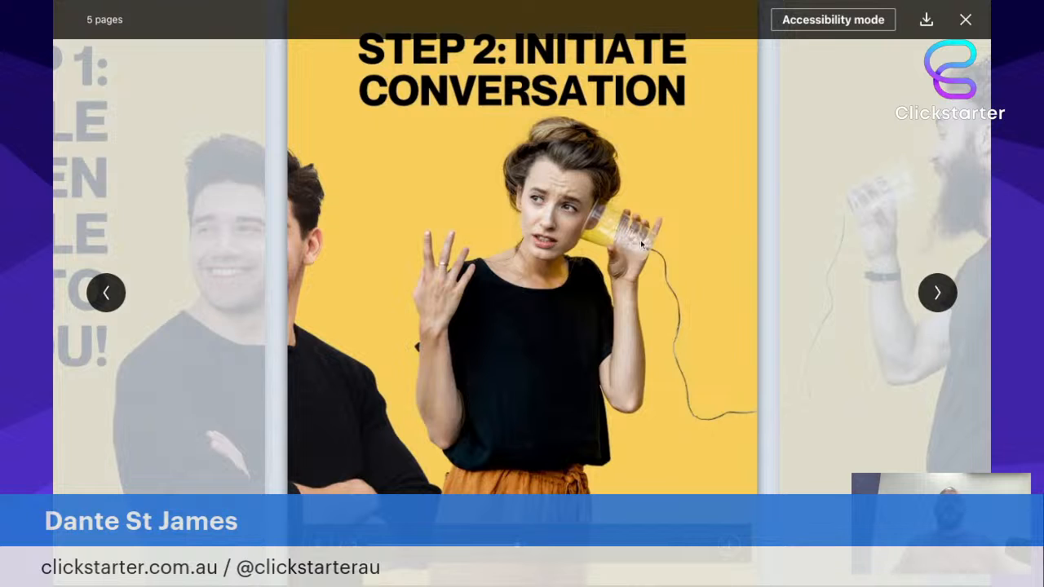
left_click(939, 293)
left_click(939, 293)
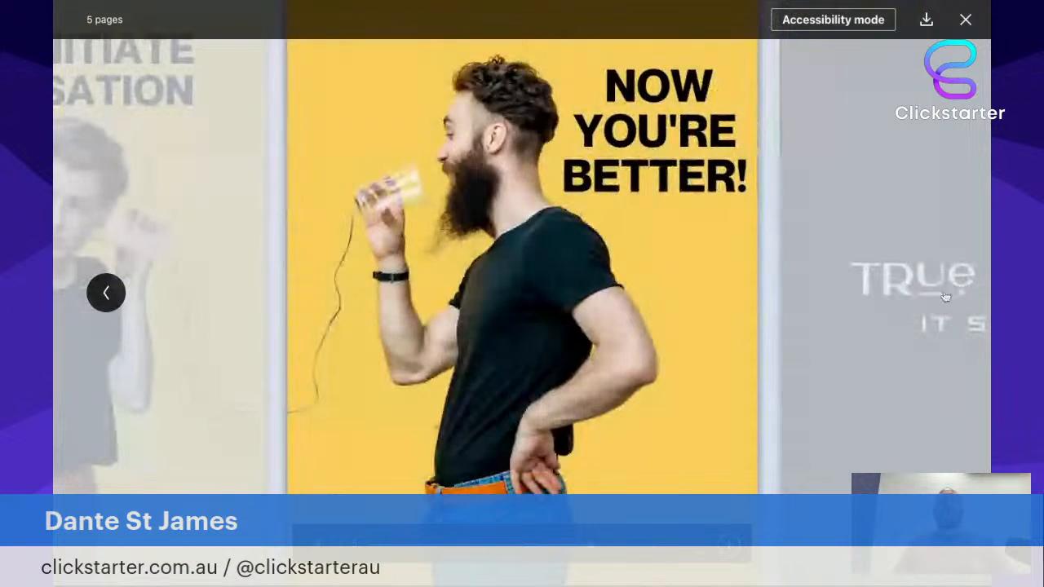
left_click(106, 294)
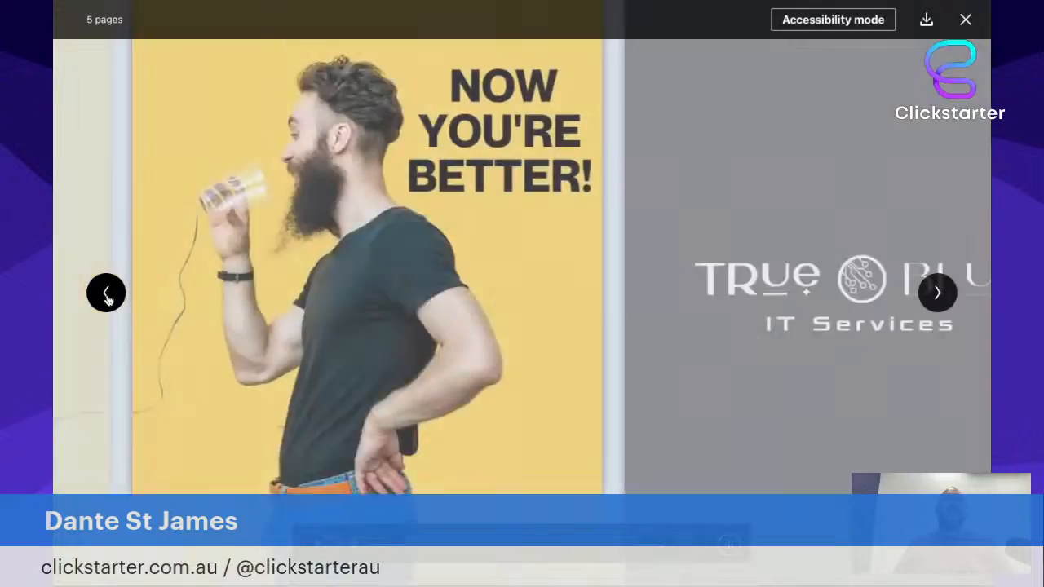
left_click(107, 296)
left_click(107, 297)
left_click(106, 294)
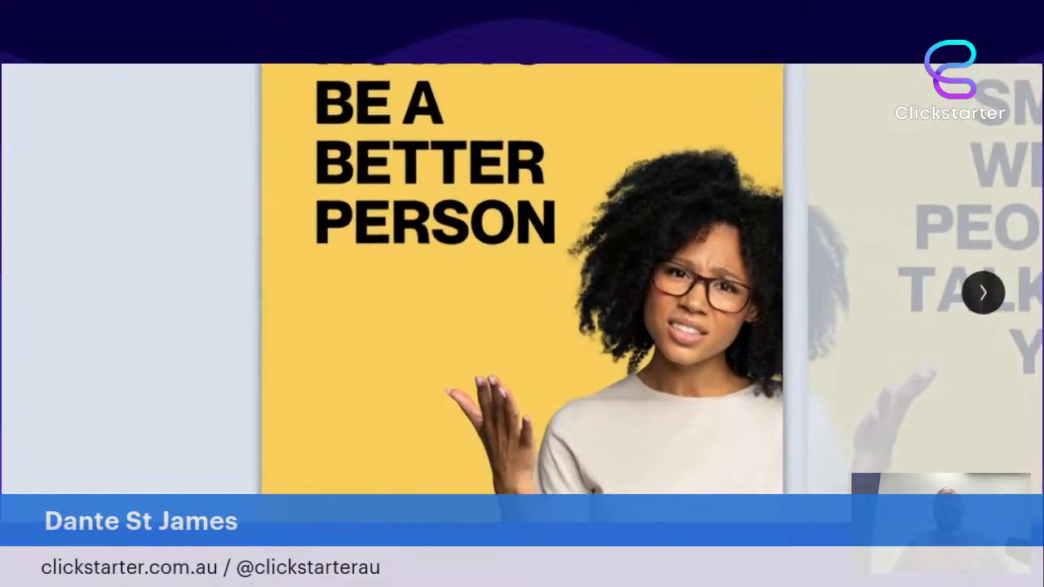
left_click(966, 19)
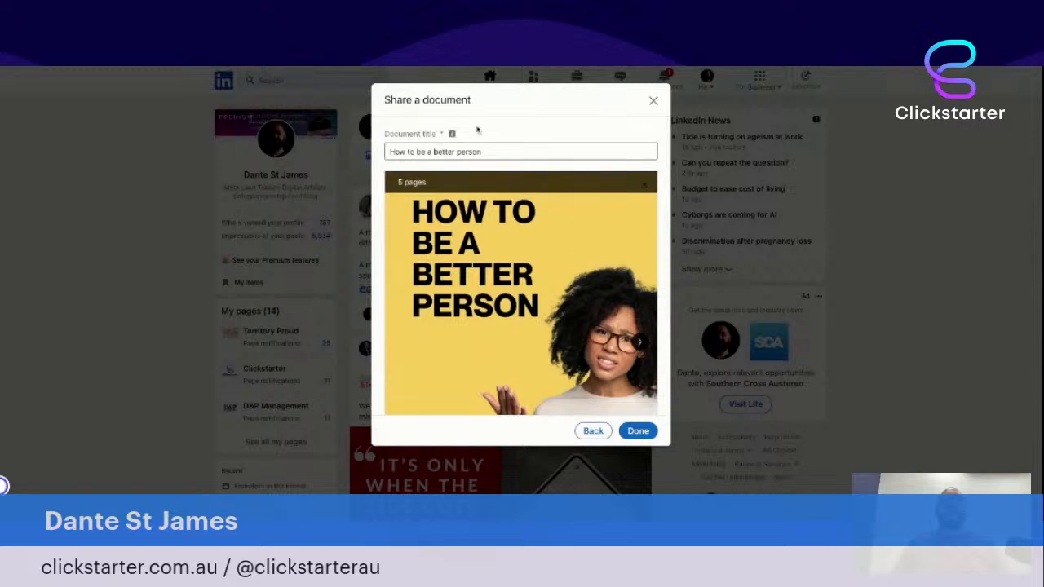
Step: Attach the titled document to the post draft and check its preview there
left_click(638, 430)
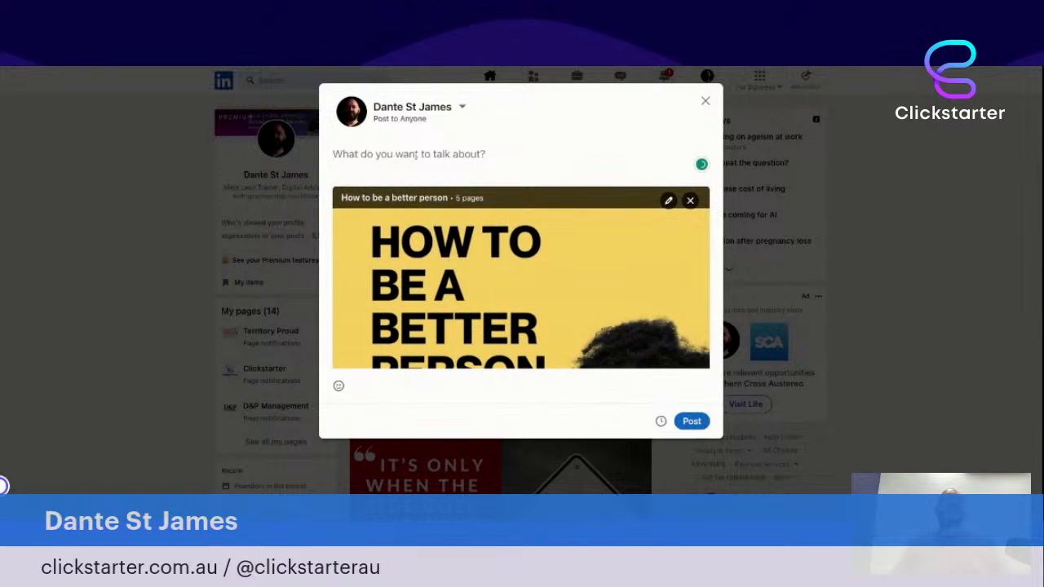
scroll(534, 282, "down", 4)
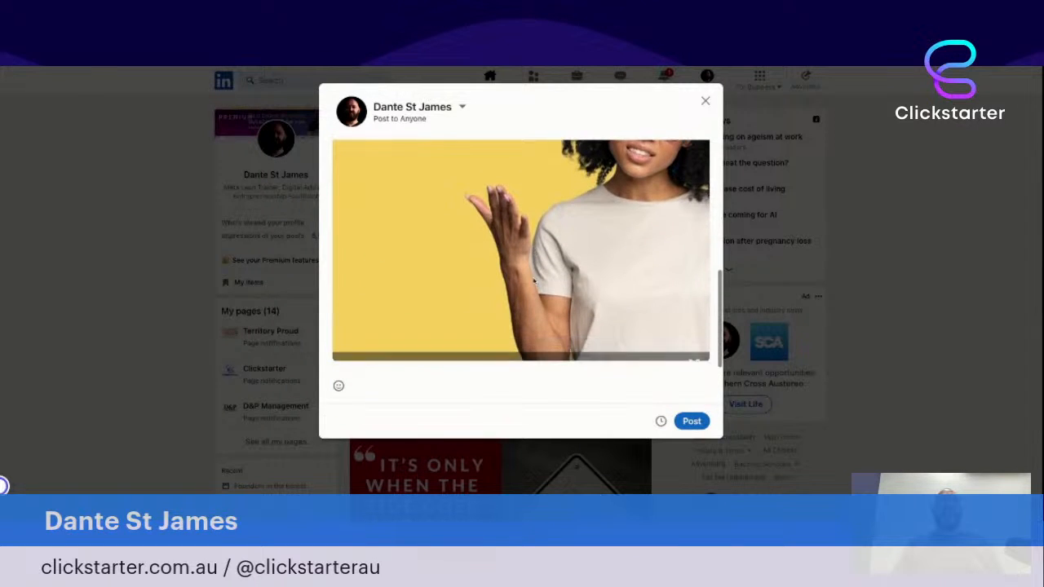
scroll(534, 281, "up", 4)
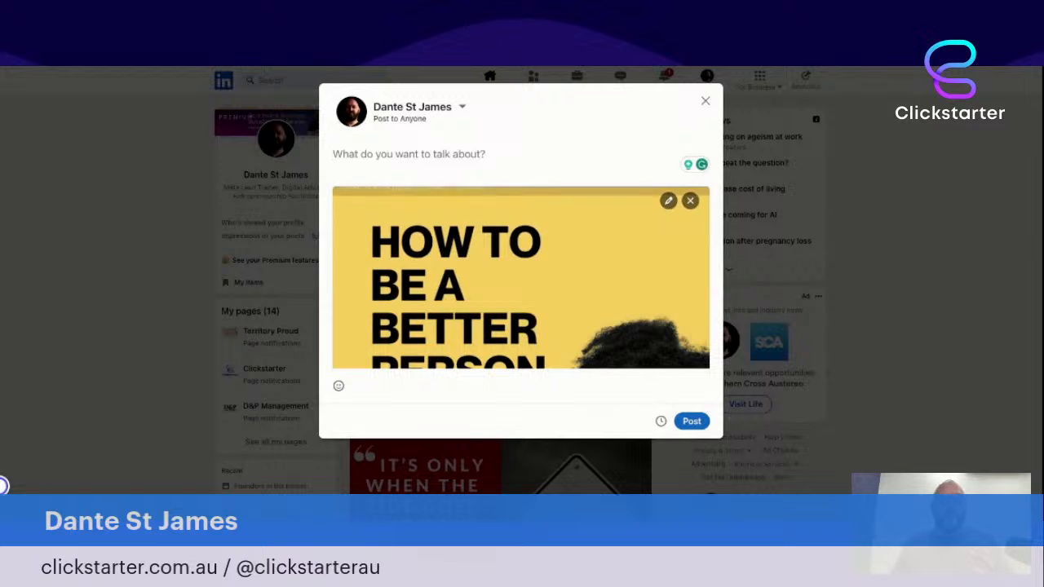